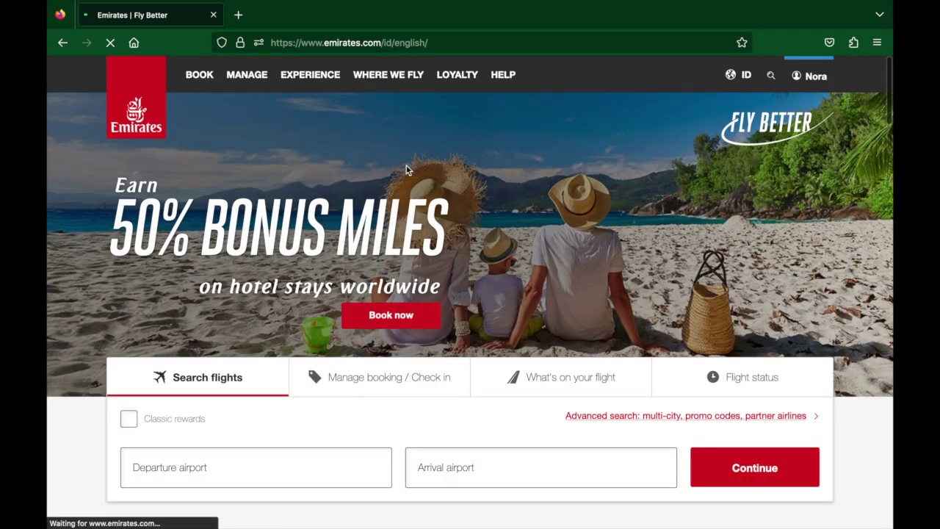
Open the booking management page for the upcoming trip departing Fri 5 Jul from the Emirates home page.
{"action": "scroll", "coordinate": [411, 184], "scroll_direction": "down", "scroll_amount": 2}
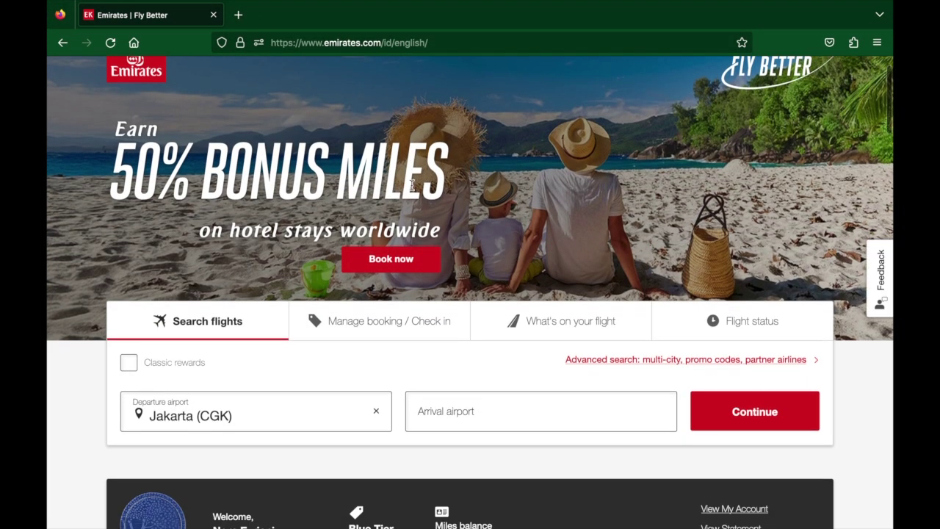
{"action": "scroll", "coordinate": [412, 186], "scroll_direction": "up", "scroll_amount": 2}
{"action": "scroll", "coordinate": [412, 188], "scroll_direction": "down", "scroll_amount": 1}
{"action": "scroll", "coordinate": [412, 184], "scroll_direction": "down", "scroll_amount": 2}
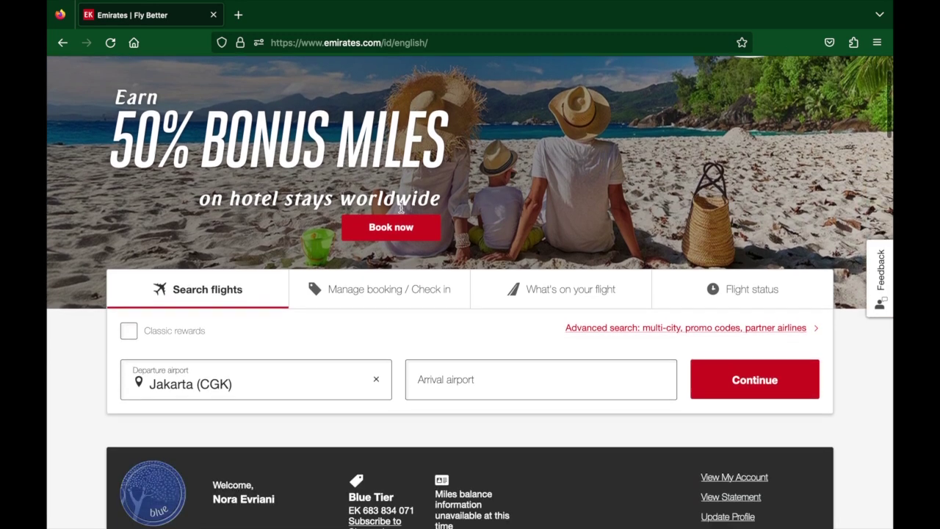
{"action": "left_click", "coordinate": [389, 289]}
{"action": "scroll", "coordinate": [530, 234], "scroll_direction": "down", "scroll_amount": 4}
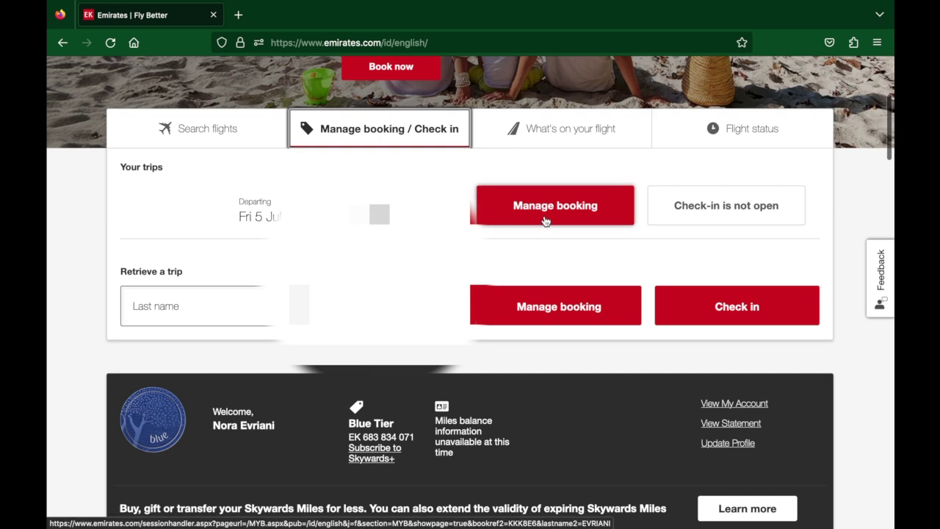
{"action": "left_click", "coordinate": [545, 220]}
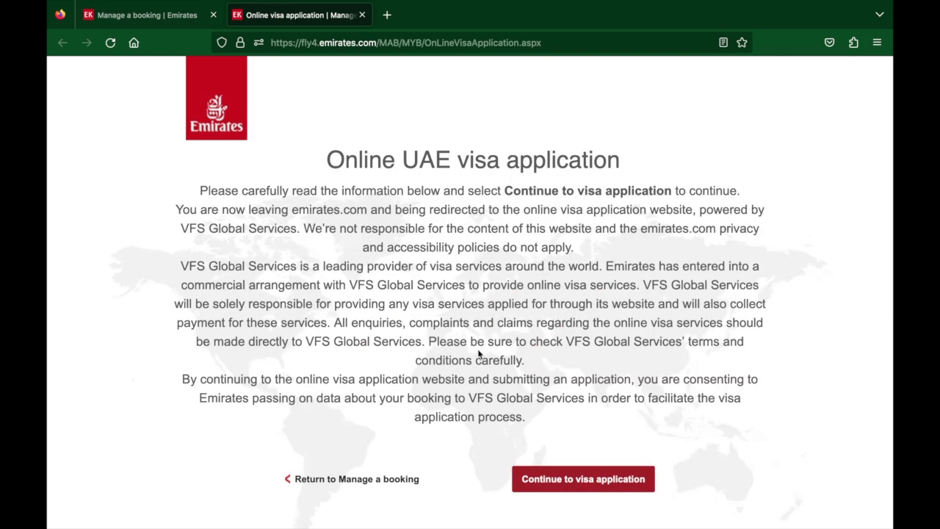
Continue to the online UAE visa application and review the visa types and pricing table.
{"action": "left_click", "coordinate": [552, 460]}
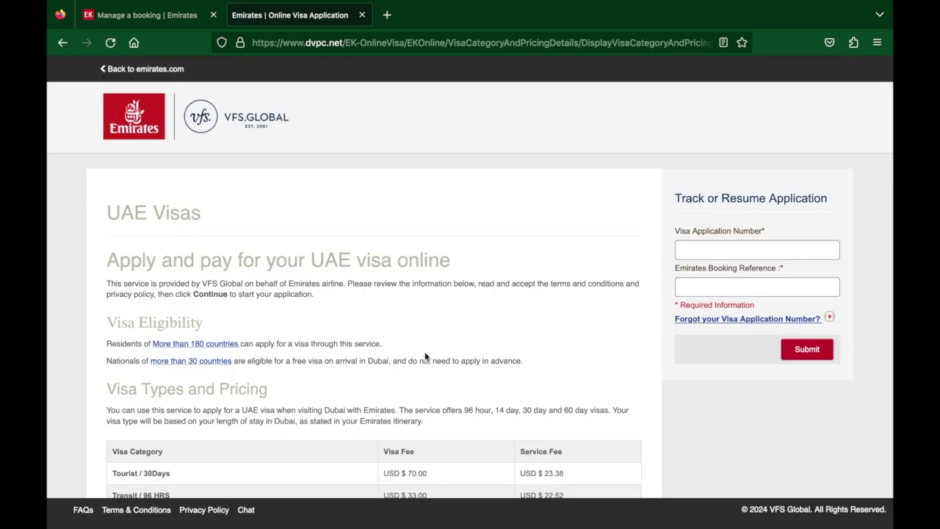
{"action": "scroll", "coordinate": [421, 389], "scroll_direction": "down", "scroll_amount": 4}
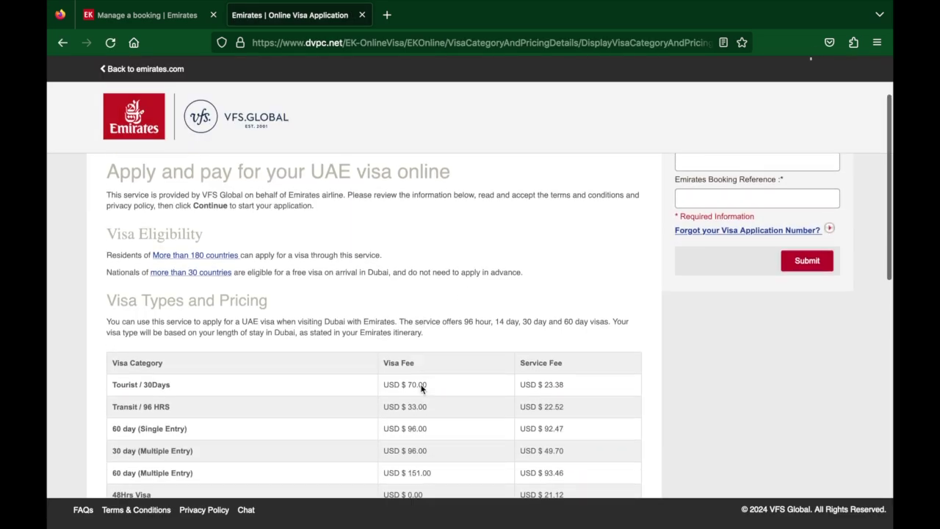
{"action": "scroll", "coordinate": [421, 390], "scroll_direction": "down", "scroll_amount": 2}
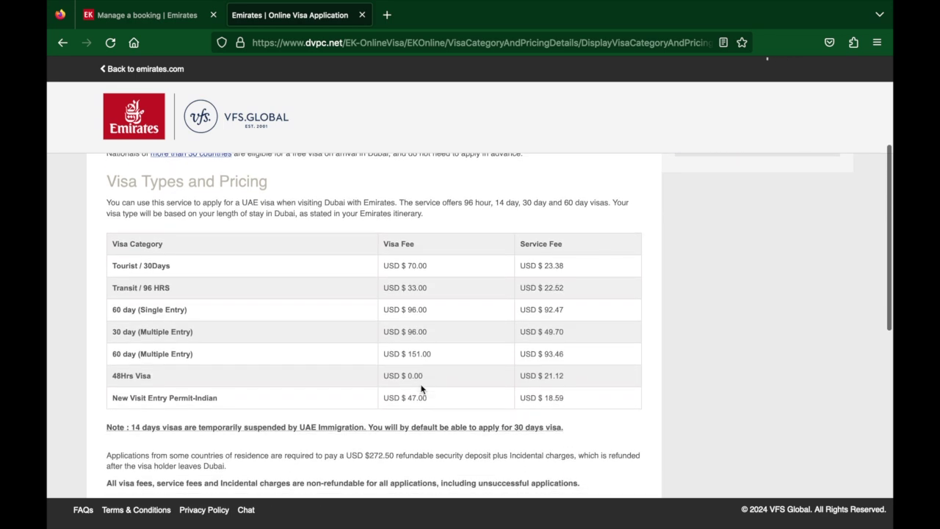
{"action": "scroll", "coordinate": [421, 390], "scroll_direction": "down", "scroll_amount": 1}
Search the web for "biaya visa UAE" in a separate tab and open the Indonesian Emirates UAE visa information page.
{"action": "mouse_move", "coordinate": [582, 9]}
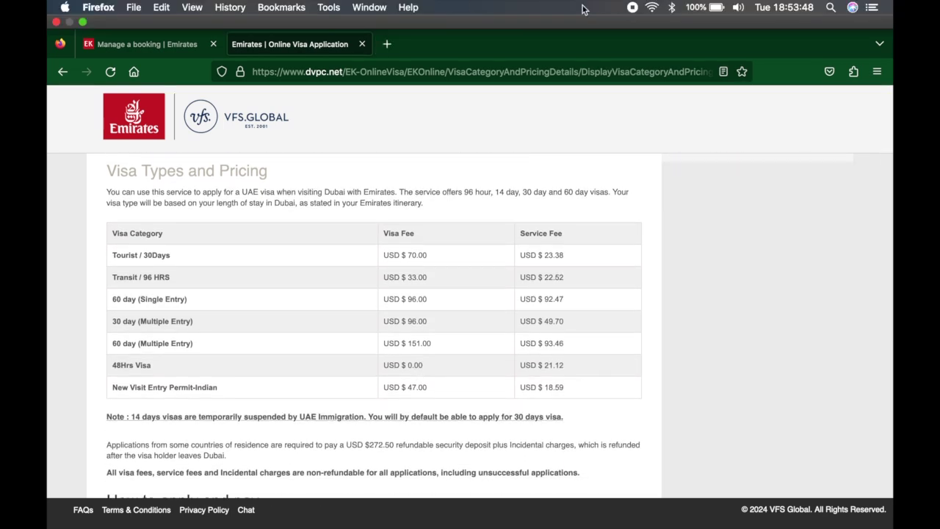
{"action": "key", "text": "super+t"}
{"action": "type", "text": "biaya visa"}
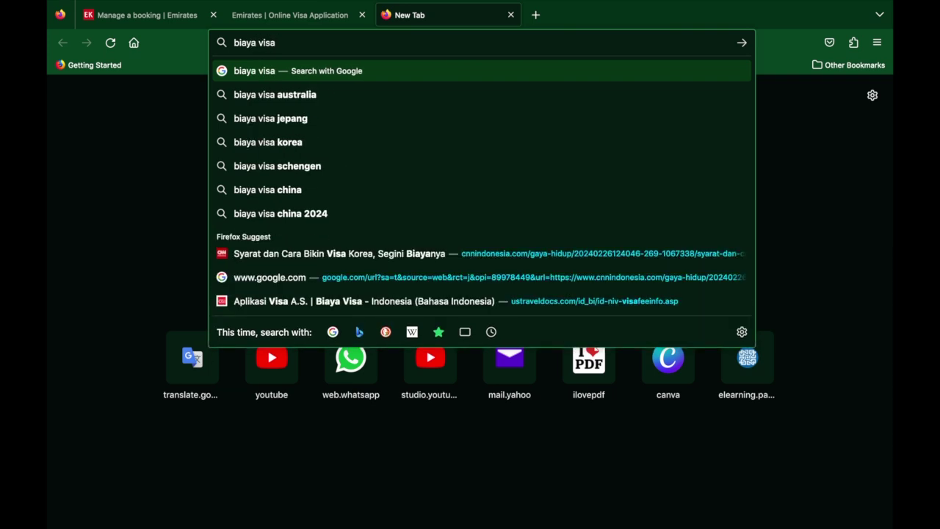
{"action": "type", "text": " UAE"}
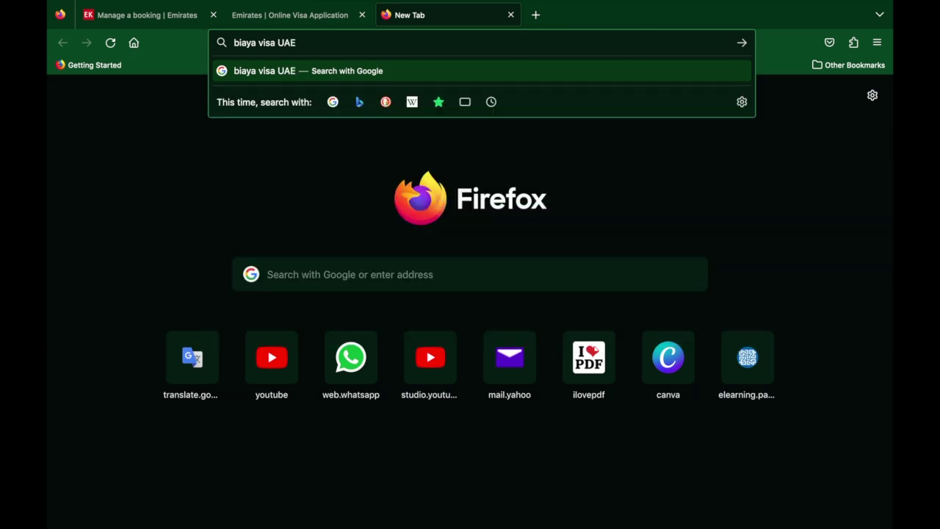
{"action": "key", "text": "Return"}
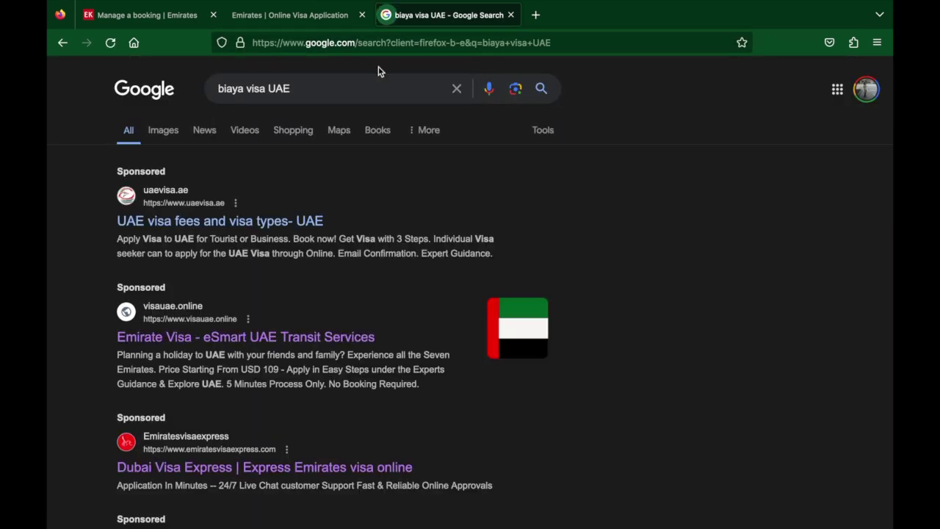
{"action": "scroll", "coordinate": [287, 206], "scroll_direction": "down", "scroll_amount": 2}
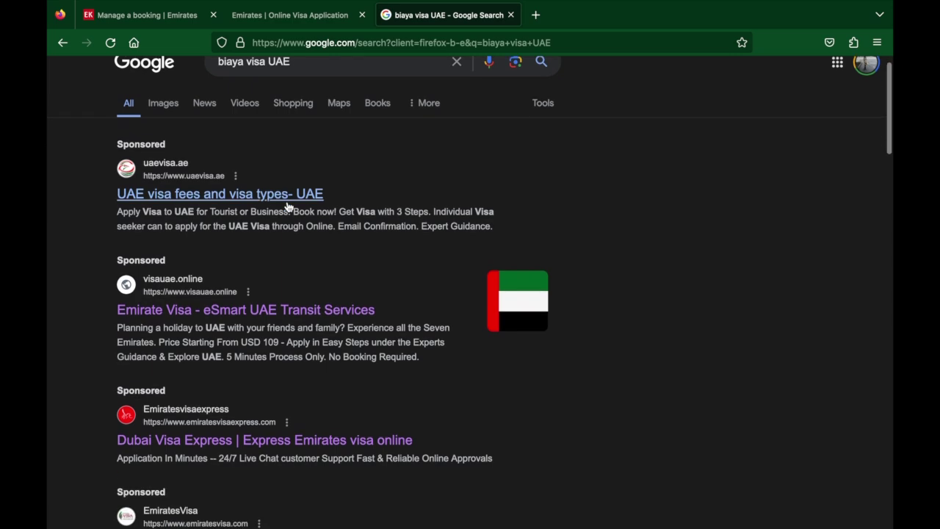
{"action": "scroll", "coordinate": [288, 206], "scroll_direction": "down", "scroll_amount": 5}
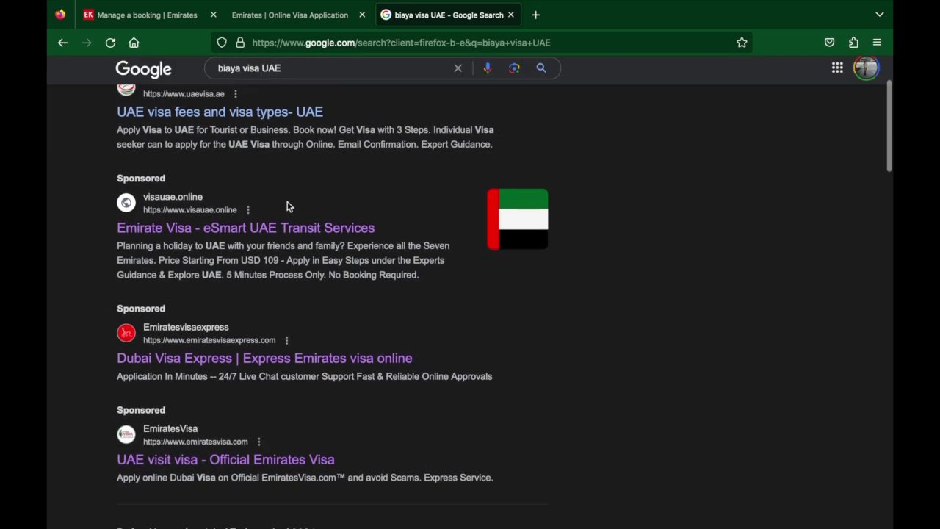
{"action": "left_click", "coordinate": [255, 272]}
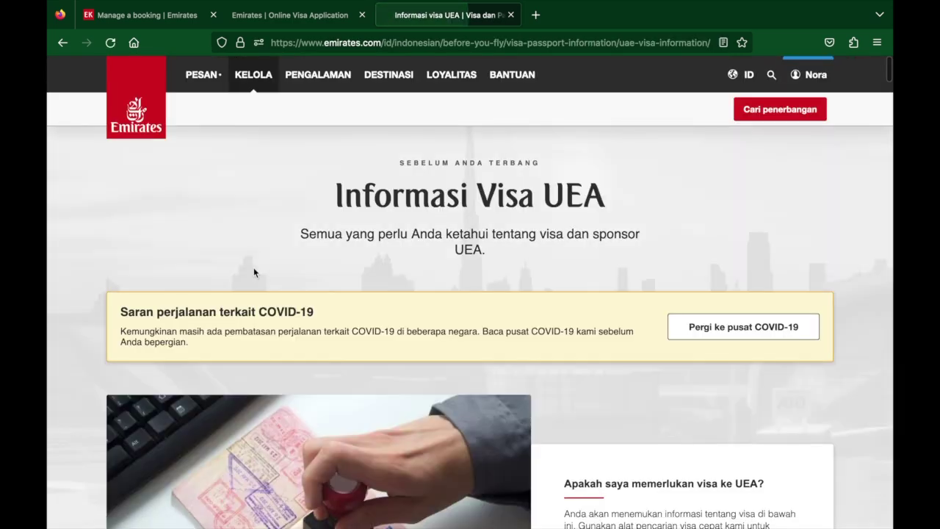
Examine the UAE visa fee table by visa type on the Emirates visa information page.
{"action": "scroll", "coordinate": [426, 291], "scroll_direction": "down", "scroll_amount": 2}
{"action": "scroll", "coordinate": [426, 291], "scroll_direction": "down", "scroll_amount": 10}
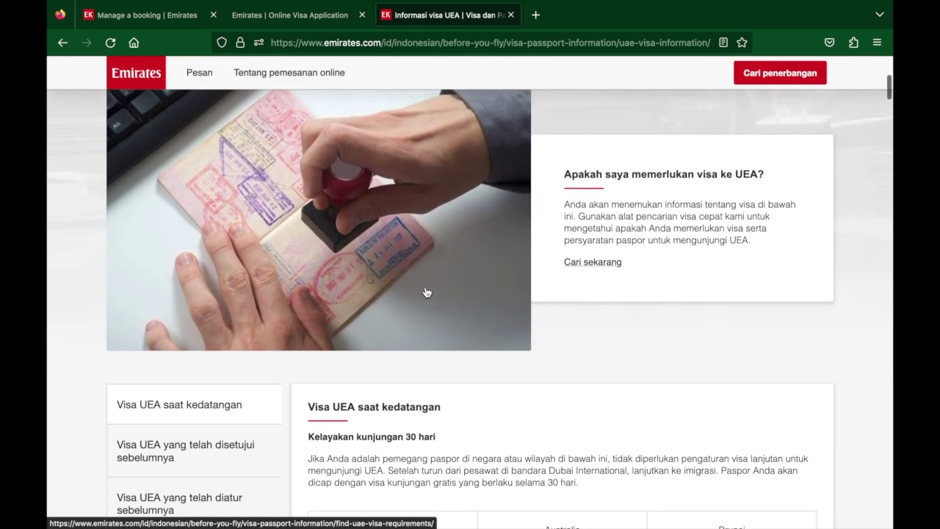
{"action": "scroll", "coordinate": [426, 292], "scroll_direction": "down", "scroll_amount": 20}
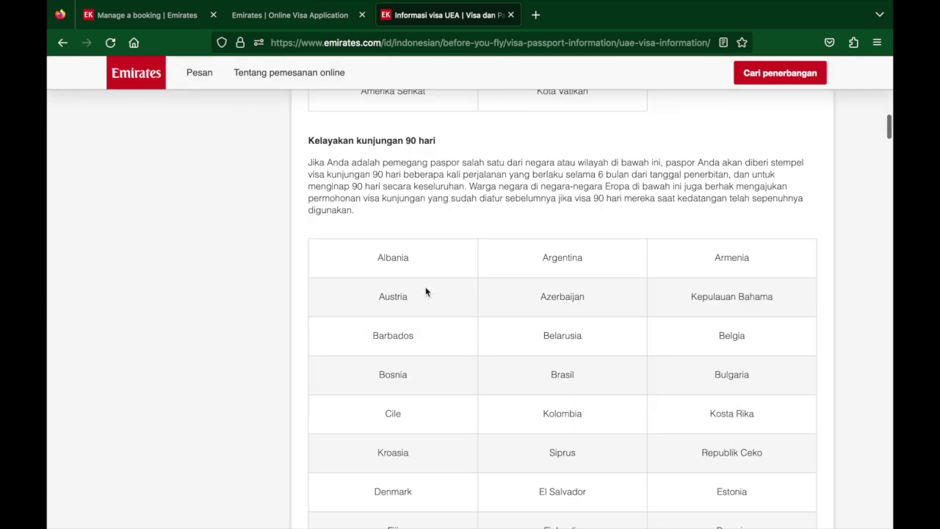
{"action": "scroll", "coordinate": [426, 288], "scroll_direction": "down", "scroll_amount": 20}
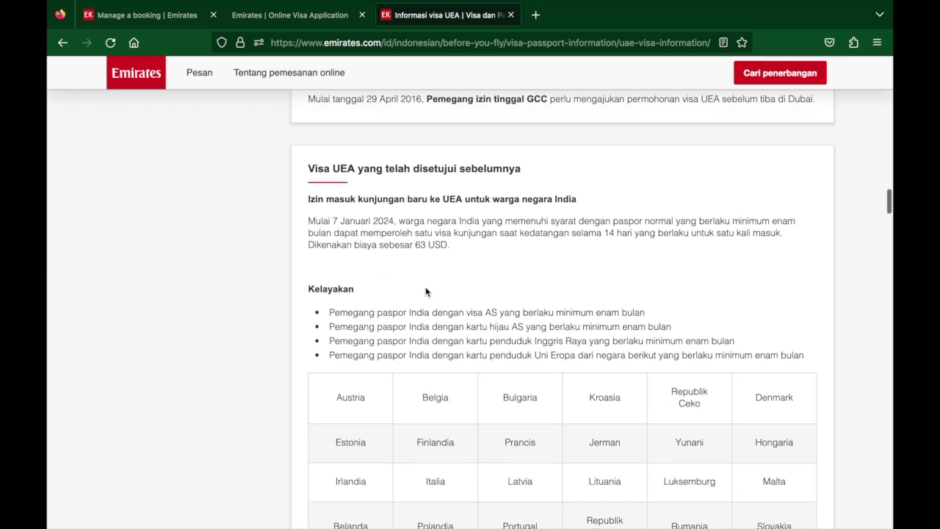
{"action": "scroll", "coordinate": [426, 291], "scroll_direction": "down", "scroll_amount": 10}
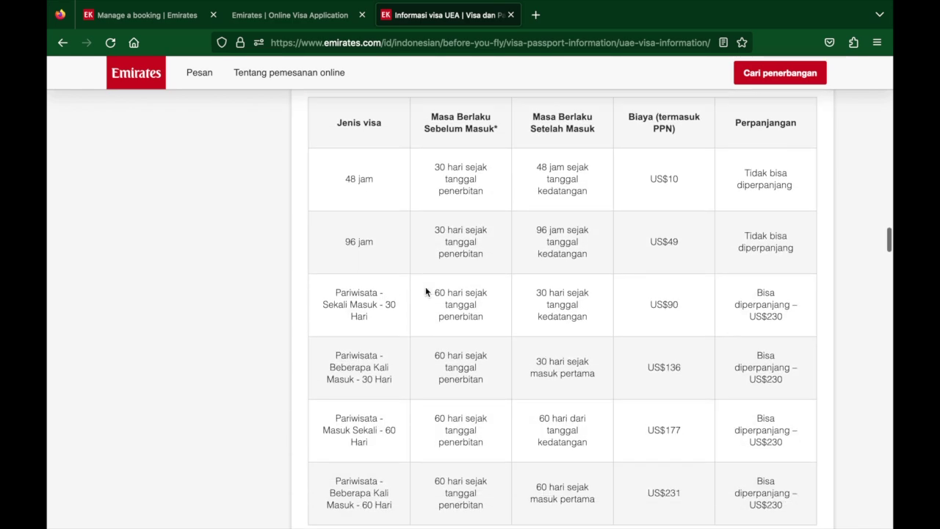
{"action": "scroll", "coordinate": [425, 292], "scroll_direction": "up", "scroll_amount": 1}
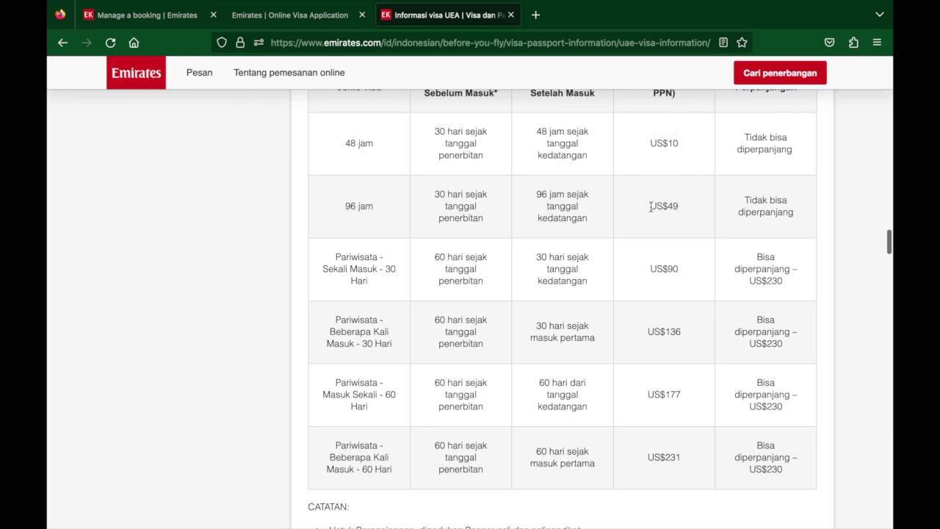
Return to the online visa application and read its pricing, payment and document requirements.
{"action": "left_click", "coordinate": [257, 21]}
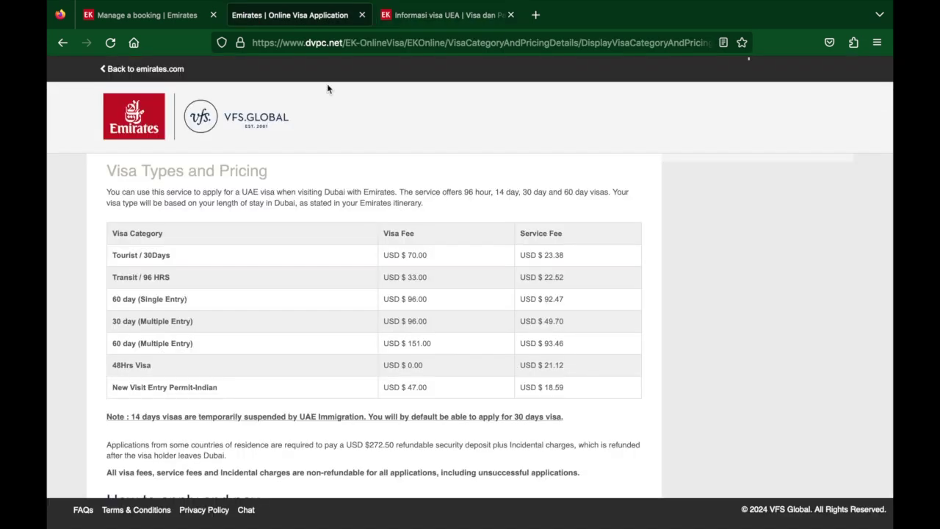
{"action": "scroll", "coordinate": [414, 304], "scroll_direction": "down", "scroll_amount": 1}
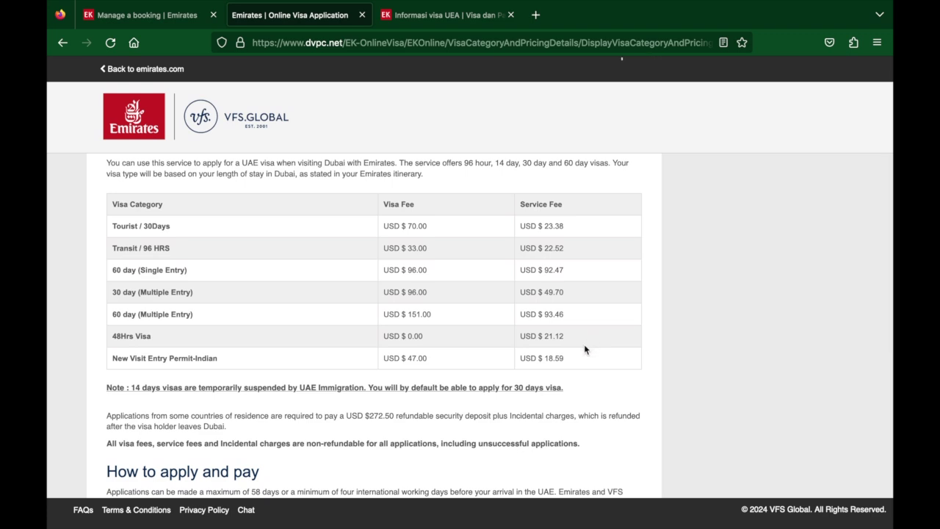
{"action": "scroll", "coordinate": [474, 287], "scroll_direction": "down", "scroll_amount": 4}
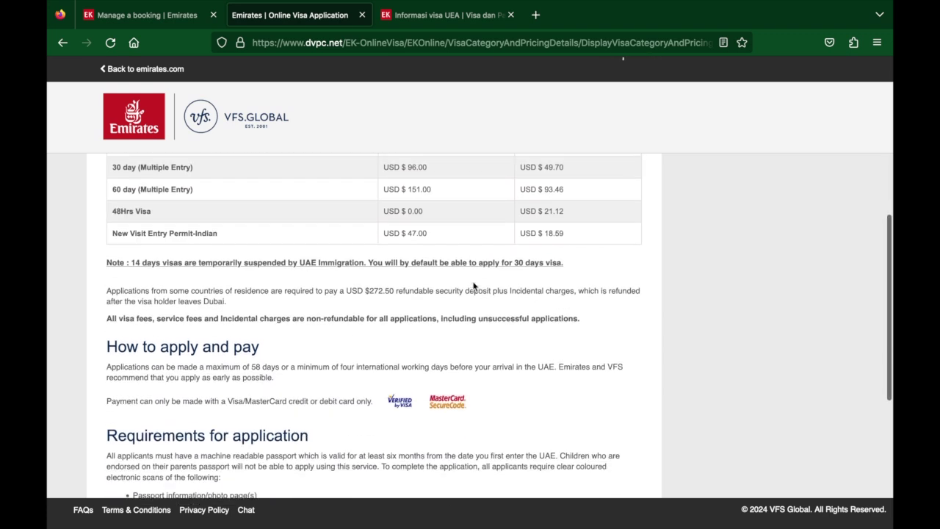
{"action": "scroll", "coordinate": [474, 282], "scroll_direction": "down", "scroll_amount": 2}
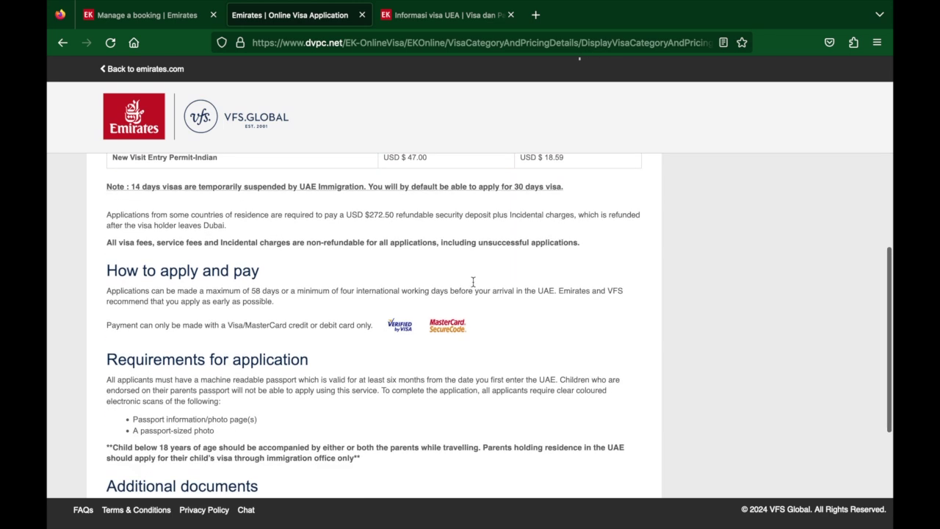
{"action": "scroll", "coordinate": [474, 285], "scroll_direction": "down", "scroll_amount": 3}
{"action": "scroll", "coordinate": [474, 286], "scroll_direction": "down", "scroll_amount": 2}
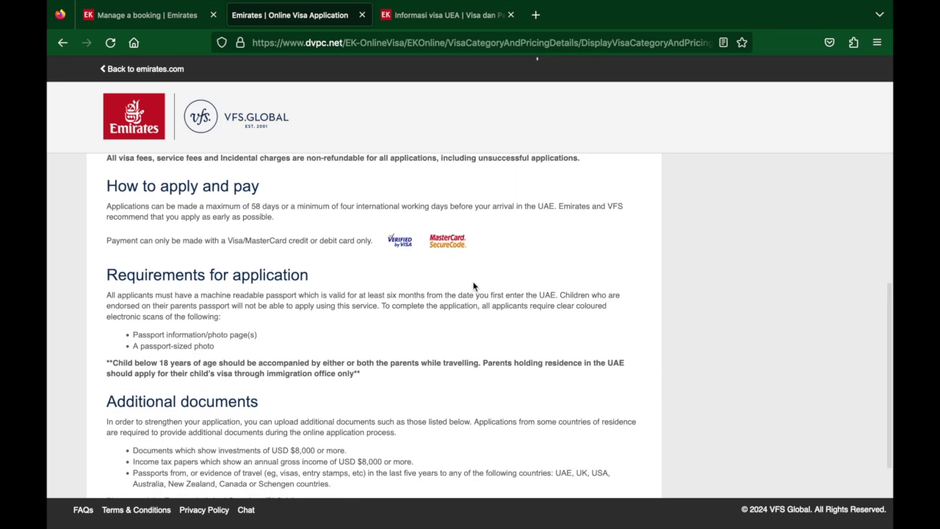
Accept the Terms and Conditions and Privacy Policy, and continue to the visa application request.
{"action": "scroll", "coordinate": [474, 286], "scroll_direction": "down", "scroll_amount": 3}
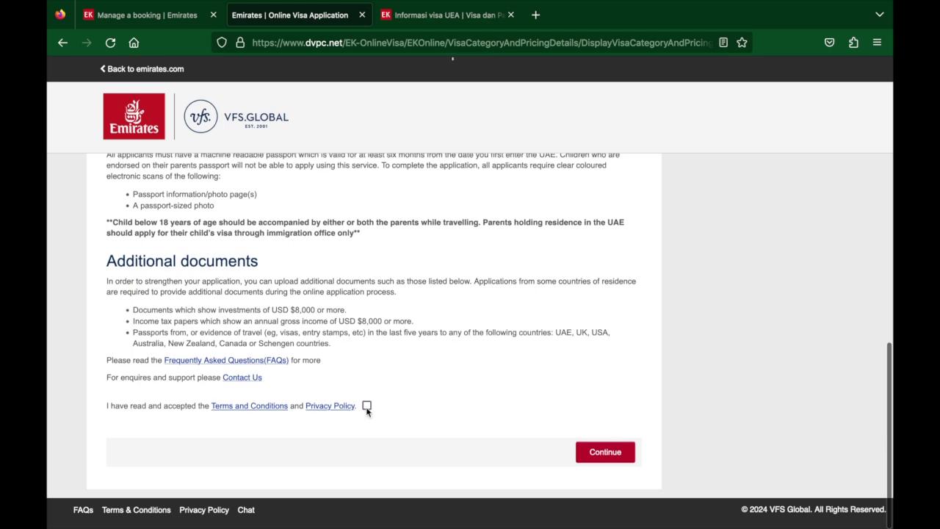
{"action": "scroll", "coordinate": [516, 371], "scroll_direction": "down", "scroll_amount": 1}
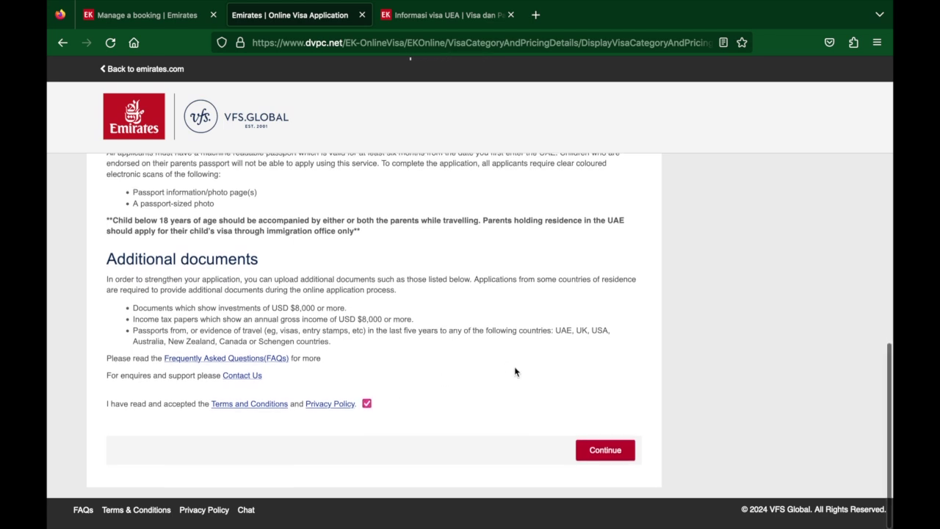
{"action": "left_click", "coordinate": [598, 454]}
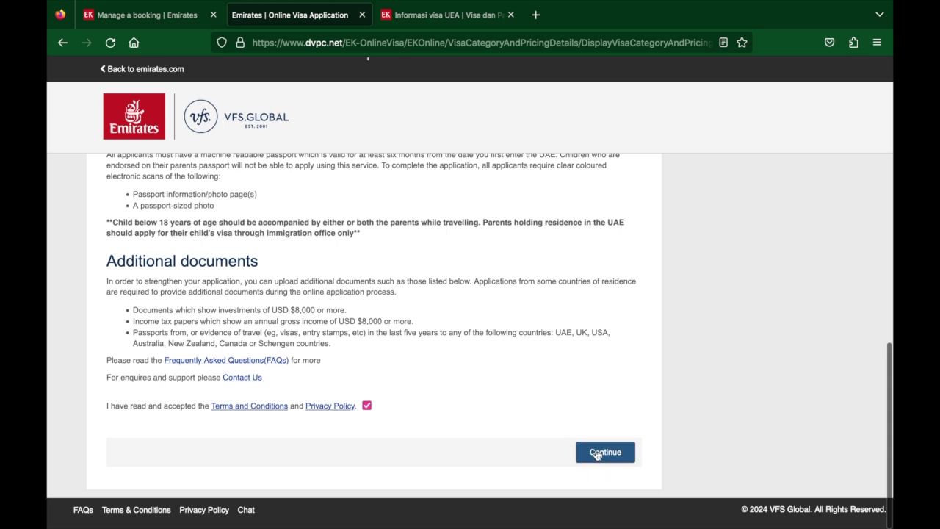
{"action": "left_click", "coordinate": [597, 454]}
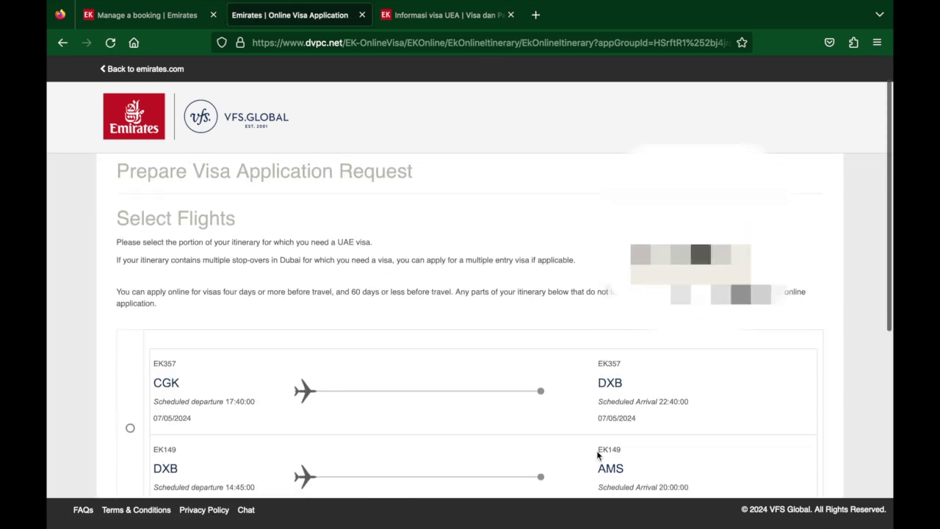
Select the CGK–DXB–AMS itinerary and the listed passenger, and submit the flight and passenger selection.
{"action": "scroll", "coordinate": [598, 455], "scroll_direction": "down", "scroll_amount": 3}
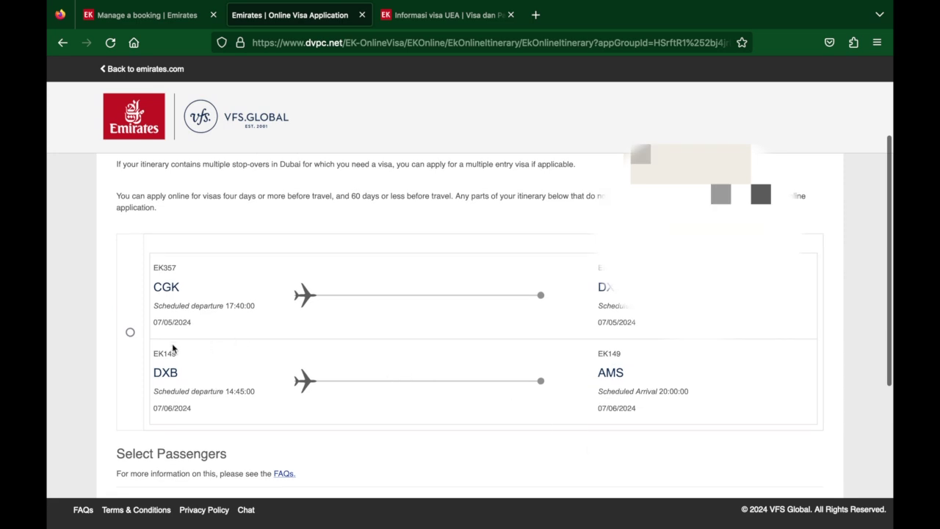
{"action": "left_click", "coordinate": [130, 332]}
{"action": "scroll", "coordinate": [416, 362], "scroll_direction": "down", "scroll_amount": 2}
{"action": "scroll", "coordinate": [416, 363], "scroll_direction": "down", "scroll_amount": 6}
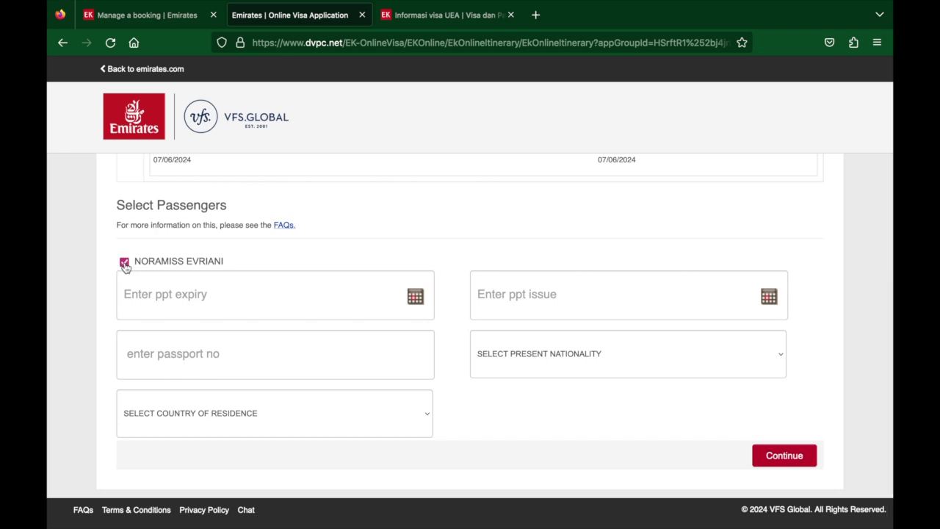
{"action": "left_click", "coordinate": [788, 457]}
Decline the Express Service for the applicant and submit the visa request.
{"action": "scroll", "coordinate": [577, 358], "scroll_direction": "down", "scroll_amount": 2}
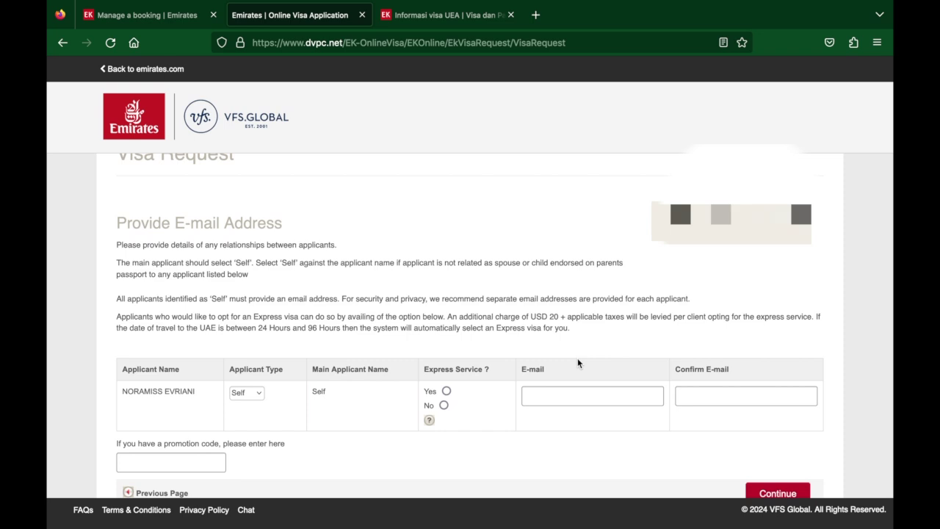
{"action": "scroll", "coordinate": [578, 363], "scroll_direction": "down", "scroll_amount": 1}
{"action": "scroll", "coordinate": [578, 358], "scroll_direction": "down", "scroll_amount": 1}
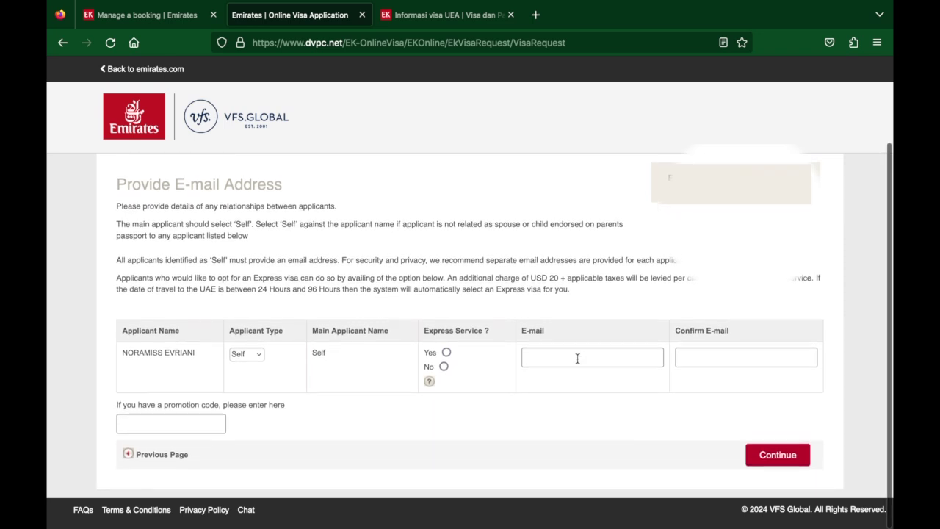
{"action": "scroll", "coordinate": [576, 357], "scroll_direction": "down", "scroll_amount": 1}
{"action": "left_click", "coordinate": [444, 367]}
{"action": "left_click", "coordinate": [758, 456]}
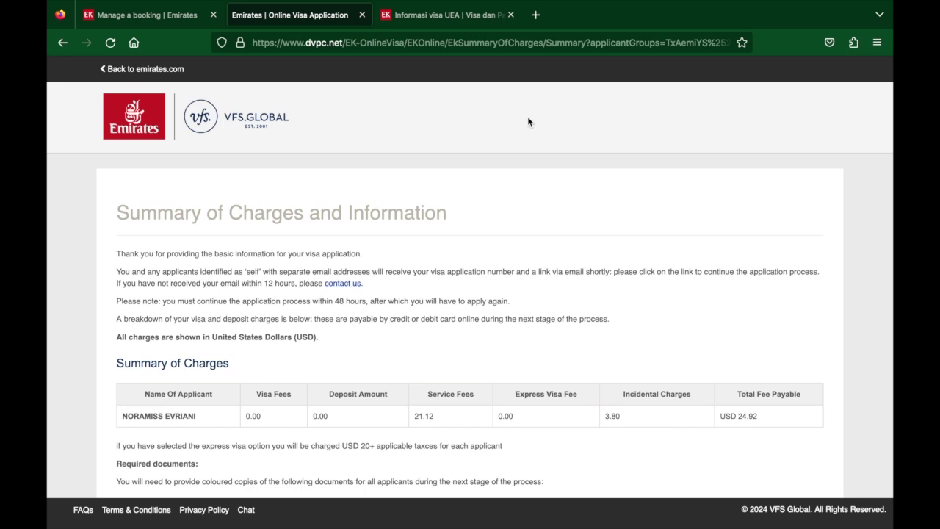
Review the summary of charges and required documents, and close the summary page.
{"action": "scroll", "coordinate": [374, 280], "scroll_direction": "down", "scroll_amount": 3}
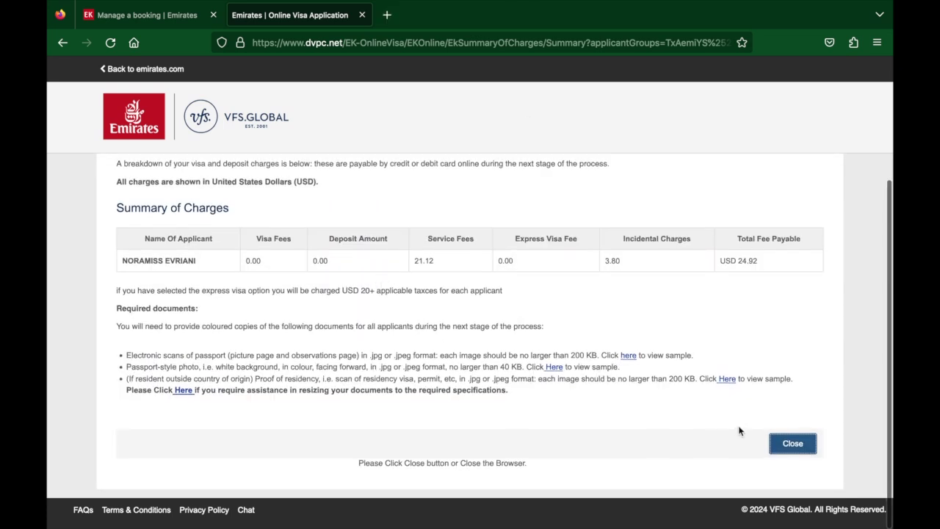
{"action": "left_click", "coordinate": [785, 455]}
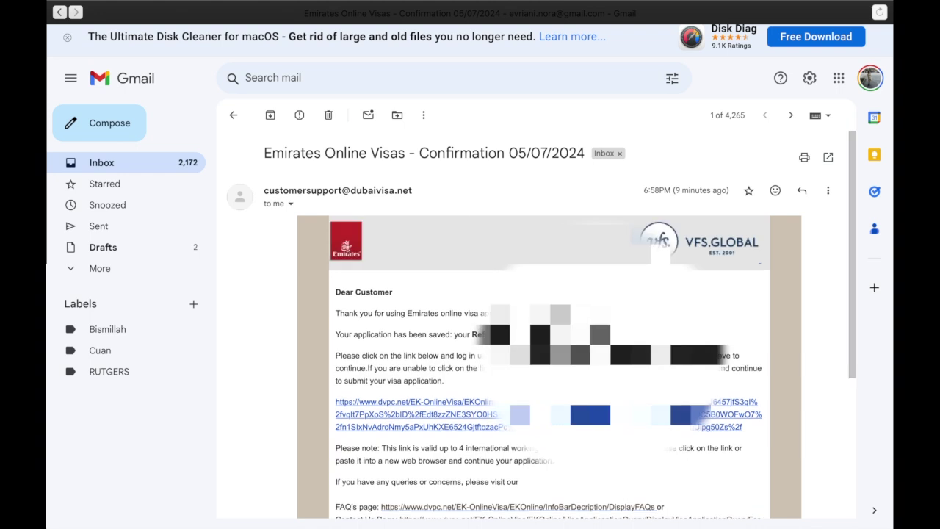
Read through the Emirates Online Visas confirmation email, including the reference number, link validity note and contact pages.
{"action": "scroll", "coordinate": [536, 331], "scroll_direction": "down", "scroll_amount": 1}
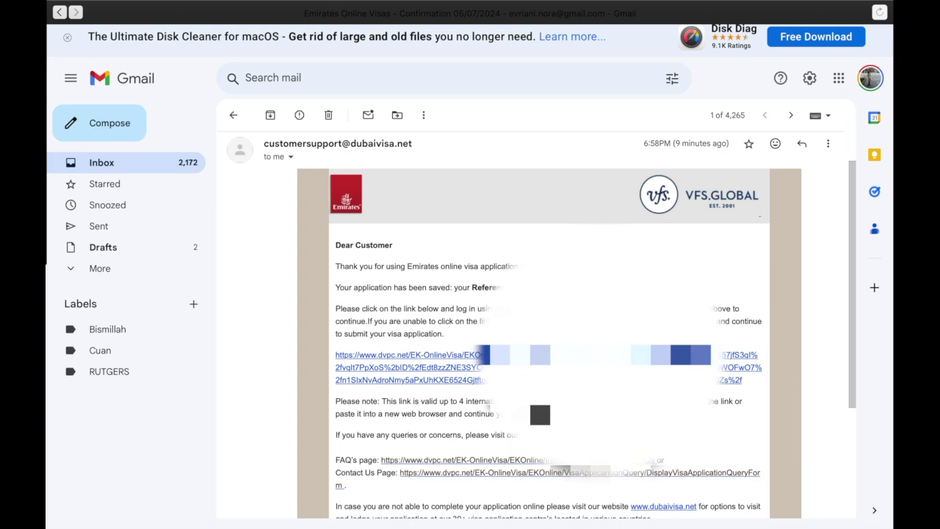
{"action": "scroll", "coordinate": [536, 330], "scroll_direction": "down", "scroll_amount": 1}
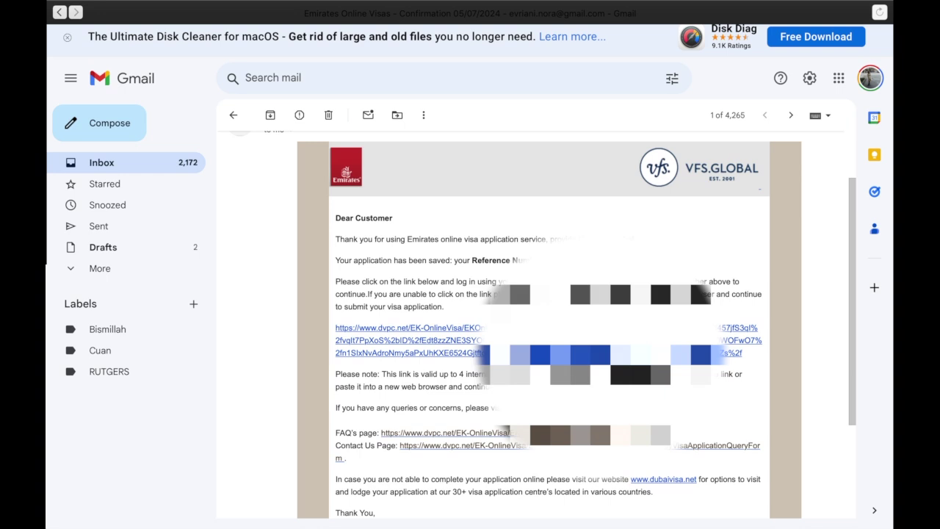
{"action": "scroll", "coordinate": [497, 313], "scroll_direction": "down", "scroll_amount": 2}
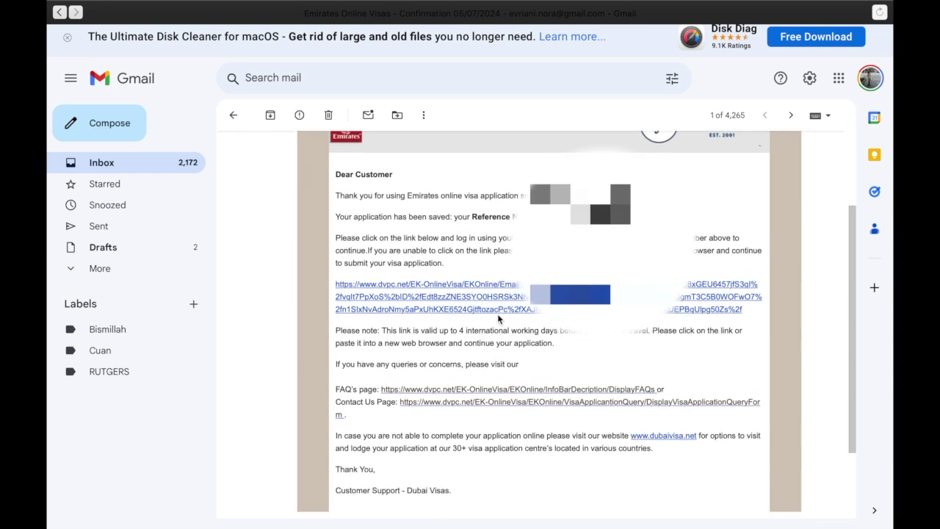
{"action": "scroll", "coordinate": [497, 319], "scroll_direction": "down", "scroll_amount": 1}
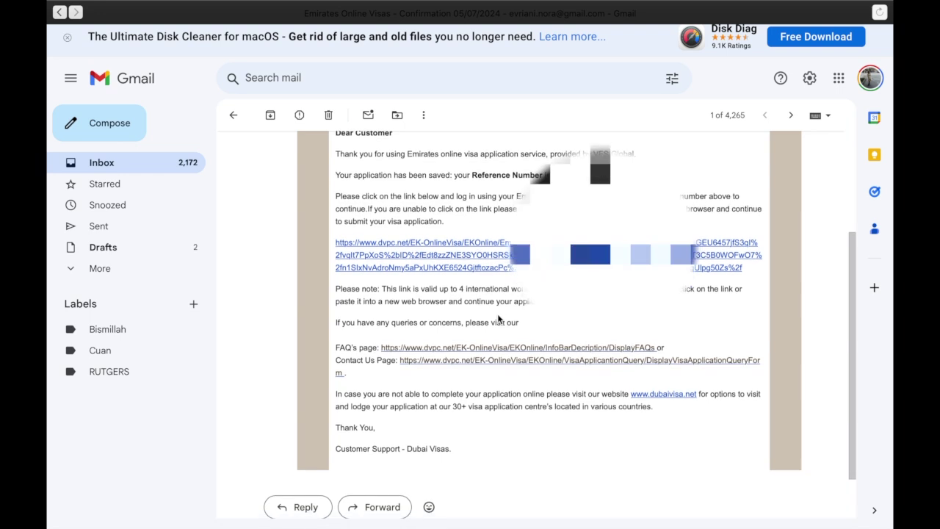
{"action": "scroll", "coordinate": [497, 314], "scroll_direction": "down", "scroll_amount": 1}
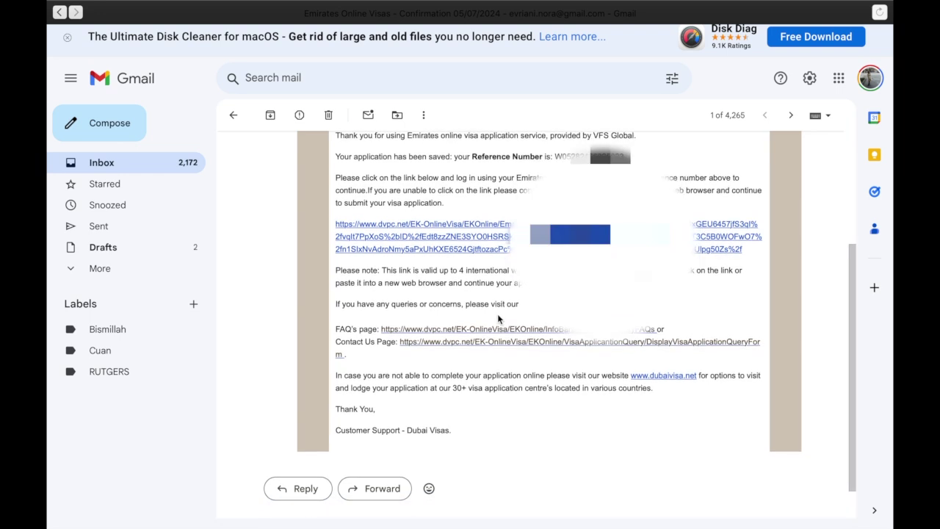
{"action": "scroll", "coordinate": [497, 314], "scroll_direction": "down", "scroll_amount": 2}
Copy the application login link from the confirmation email and open it in a new Firefox tab.
{"action": "scroll", "coordinate": [498, 314], "scroll_direction": "up", "scroll_amount": 3}
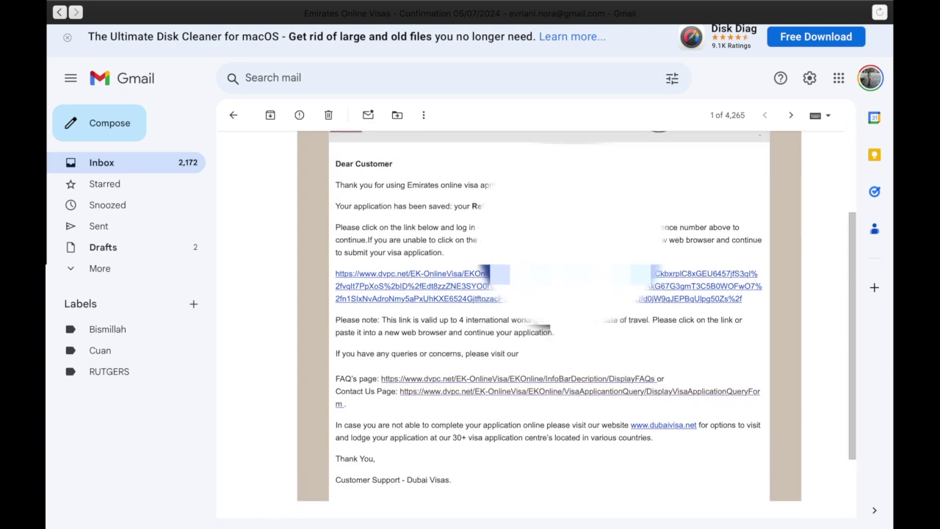
{"action": "right_click", "coordinate": [497, 273]}
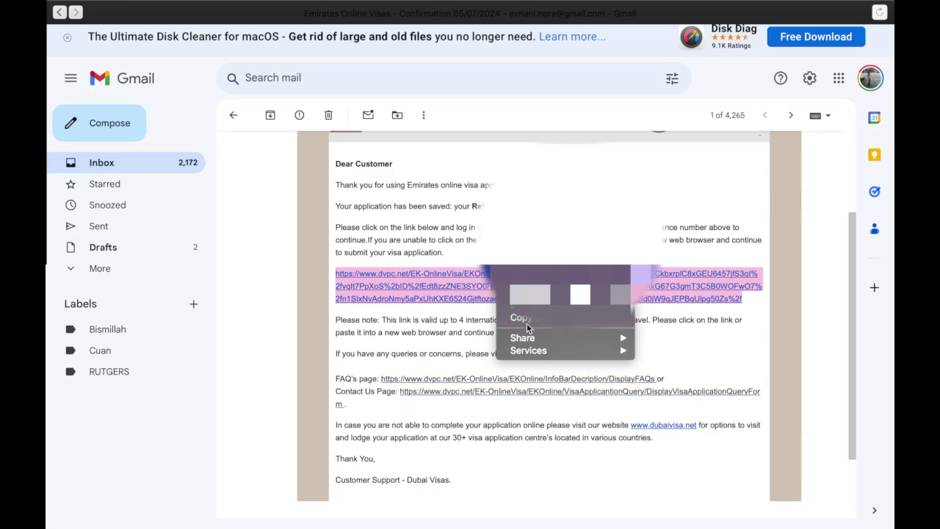
{"action": "left_click", "coordinate": [521, 317]}
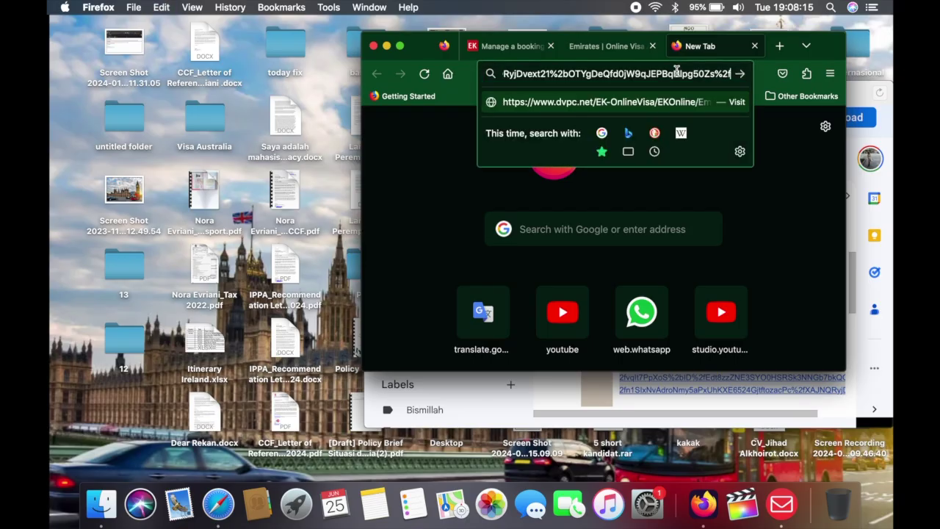
{"action": "key", "text": "Return"}
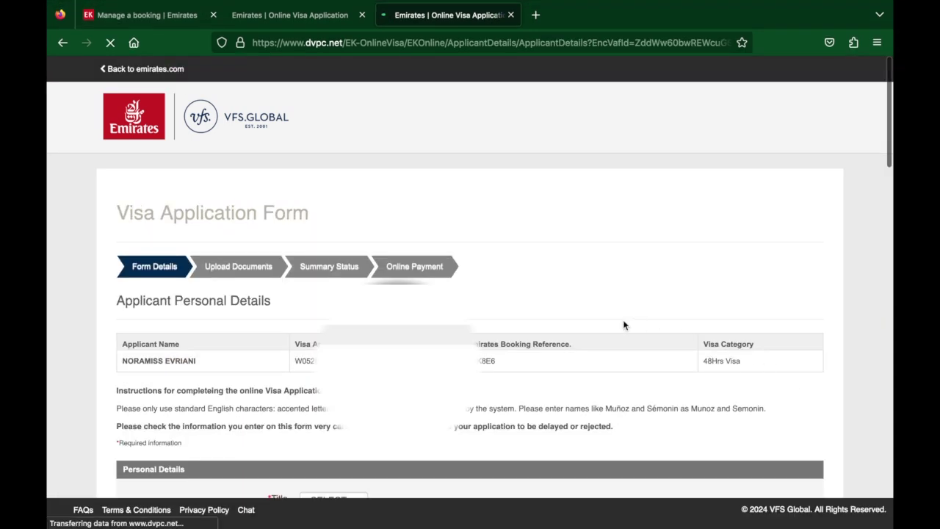
Set the applicant's title to Miss. and enter the first name and last name in the Personal Details section.
{"action": "scroll", "coordinate": [606, 323], "scroll_direction": "down", "scroll_amount": 1}
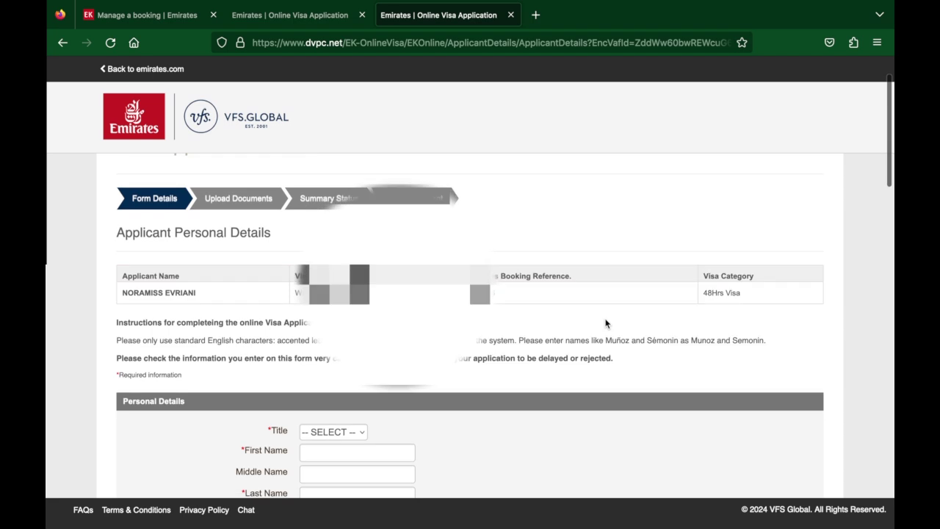
{"action": "scroll", "coordinate": [606, 324], "scroll_direction": "down", "scroll_amount": 1}
{"action": "scroll", "coordinate": [606, 323], "scroll_direction": "up", "scroll_amount": 3}
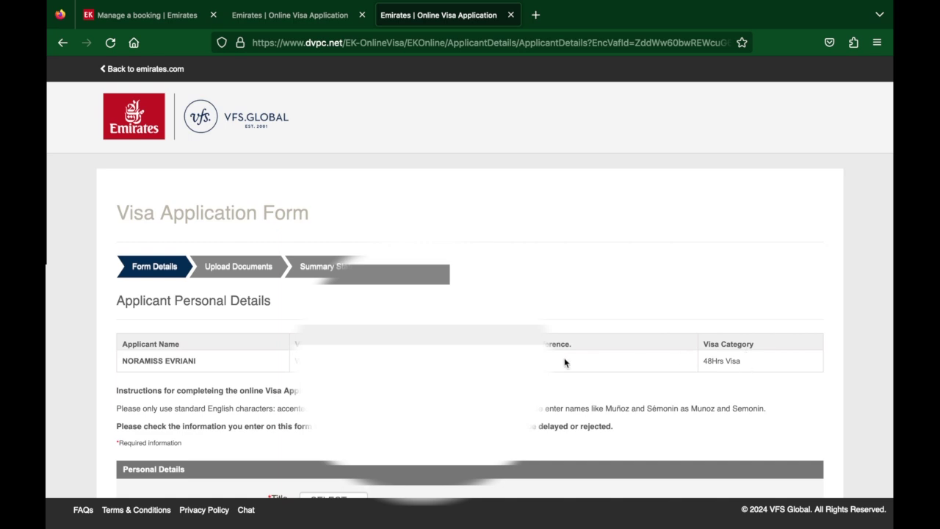
{"action": "scroll", "coordinate": [564, 362], "scroll_direction": "down", "scroll_amount": 1}
{"action": "scroll", "coordinate": [564, 361], "scroll_direction": "down", "scroll_amount": 1}
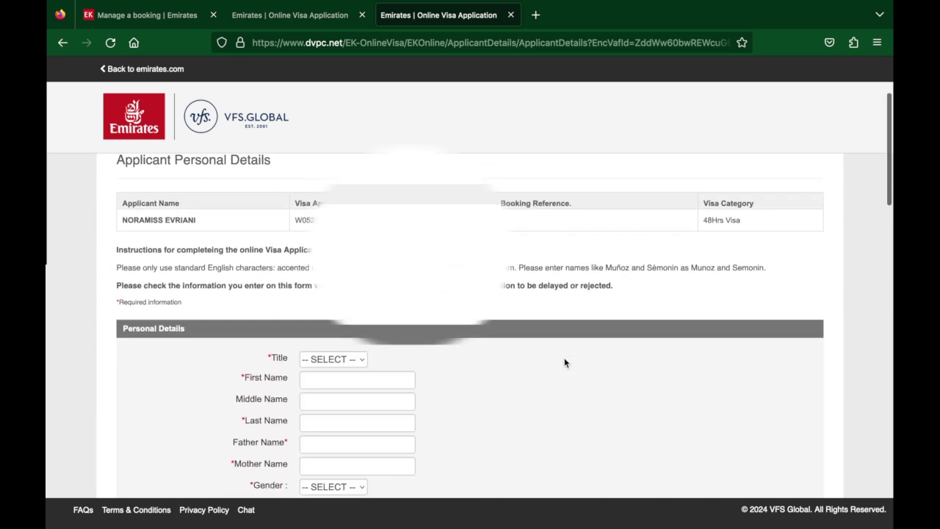
{"action": "scroll", "coordinate": [564, 362], "scroll_direction": "down", "scroll_amount": 1}
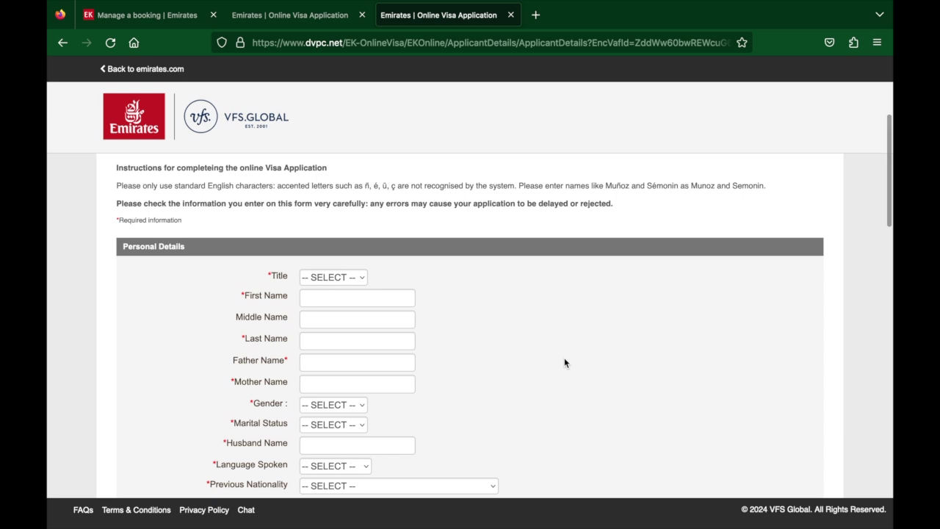
{"action": "scroll", "coordinate": [564, 362], "scroll_direction": "down", "scroll_amount": 1}
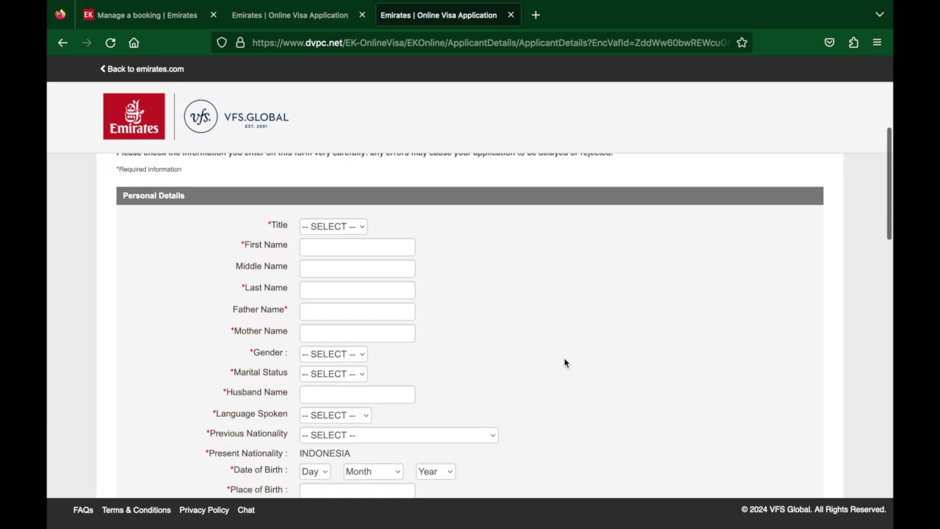
{"action": "left_click", "coordinate": [361, 229]}
{"action": "left_click", "coordinate": [350, 268]}
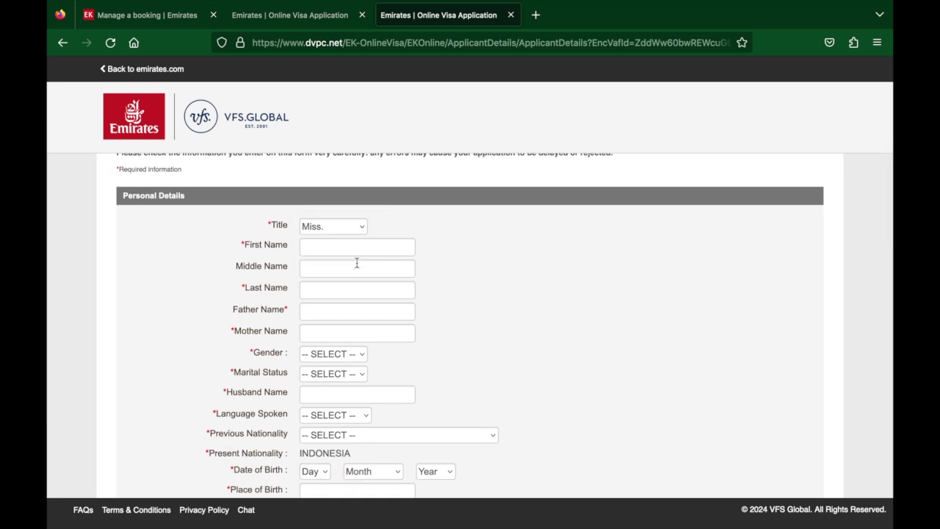
{"action": "left_click", "coordinate": [367, 248]}
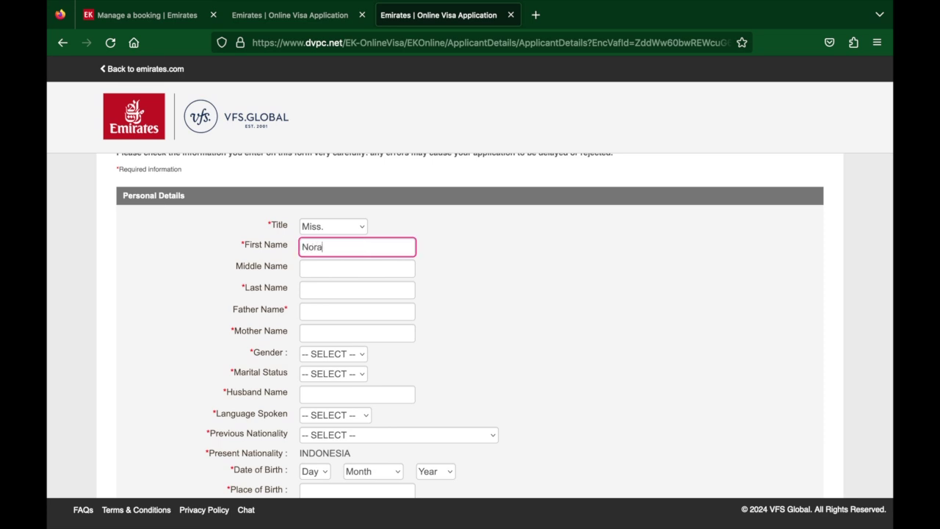
{"action": "left_click", "coordinate": [361, 294]}
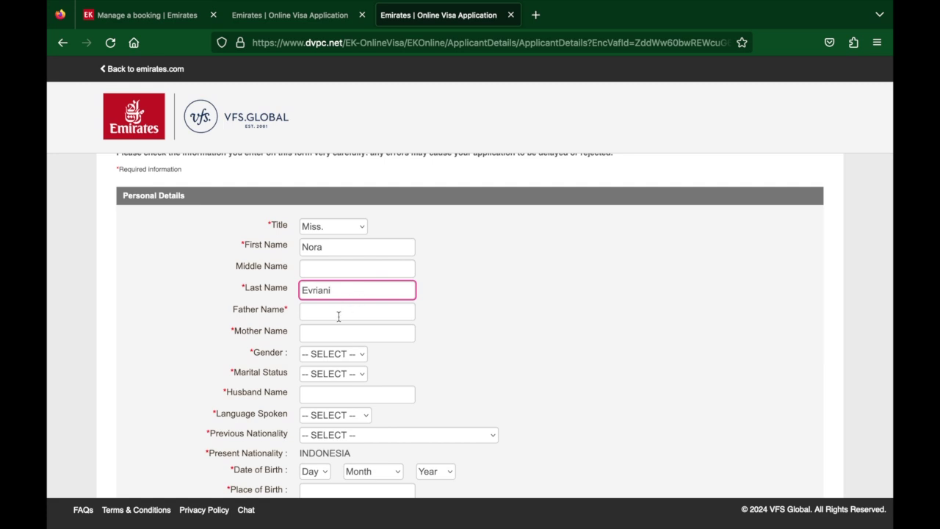
Examine the remaining form fields, from the father's name through the passport details, residential address and contact details in UAE.
{"action": "left_click", "coordinate": [339, 316]}
{"action": "scroll", "coordinate": [339, 316], "scroll_direction": "down", "scroll_amount": 5}
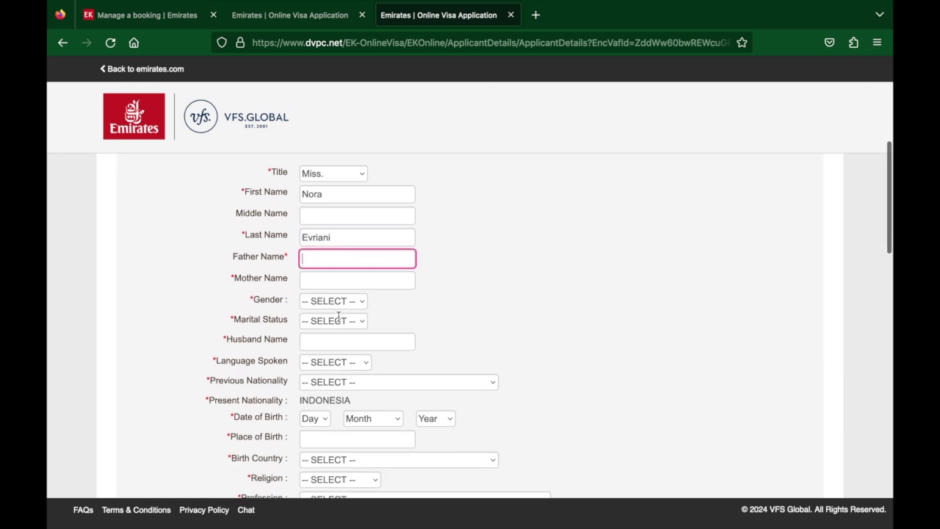
{"action": "scroll", "coordinate": [339, 320], "scroll_direction": "down", "scroll_amount": 5}
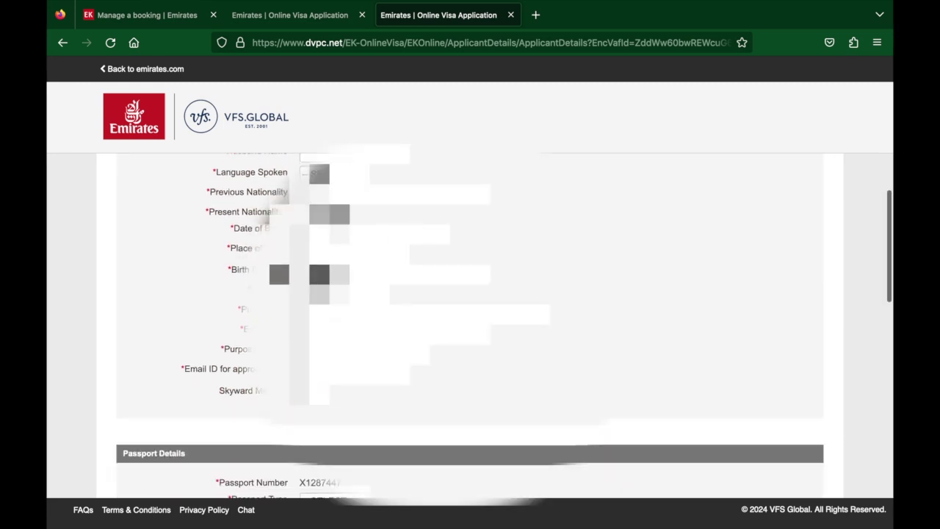
{"action": "scroll", "coordinate": [339, 321], "scroll_direction": "down", "scroll_amount": 7}
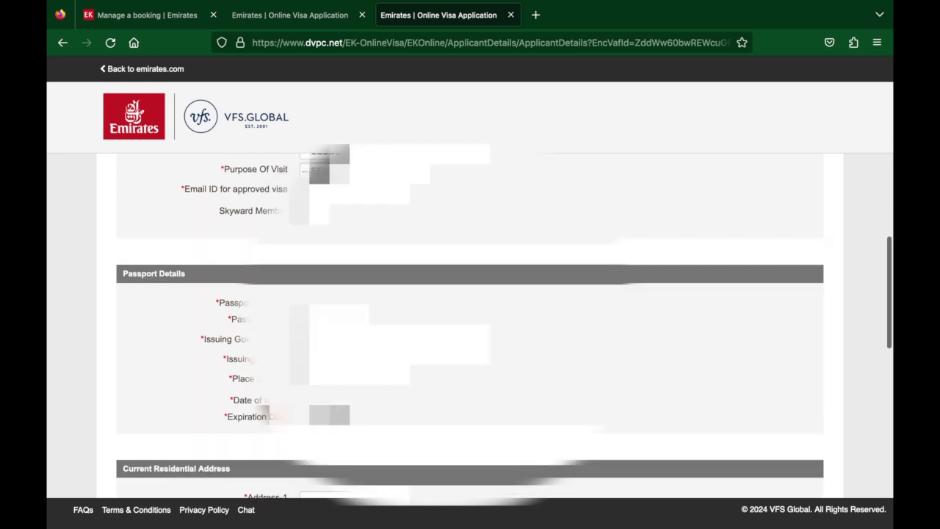
{"action": "scroll", "coordinate": [339, 316], "scroll_direction": "down", "scroll_amount": 7}
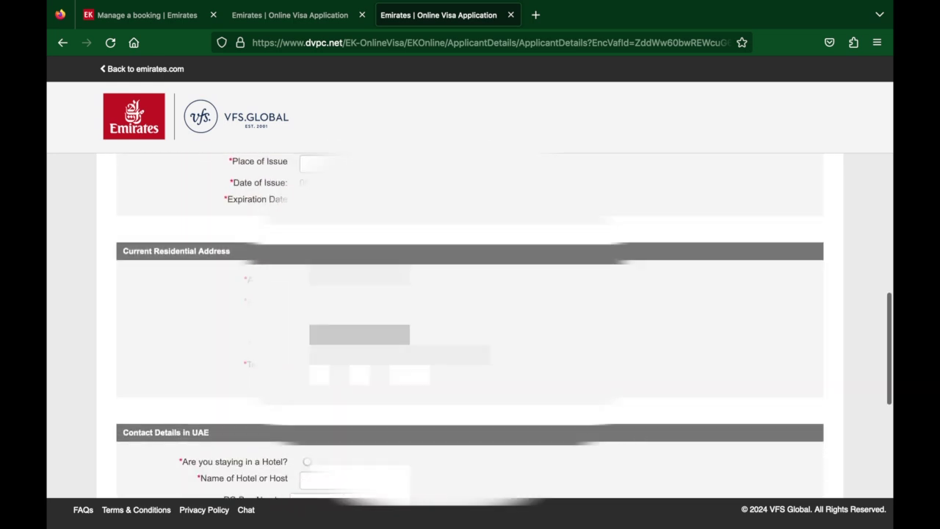
{"action": "scroll", "coordinate": [339, 316], "scroll_direction": "down", "scroll_amount": 7}
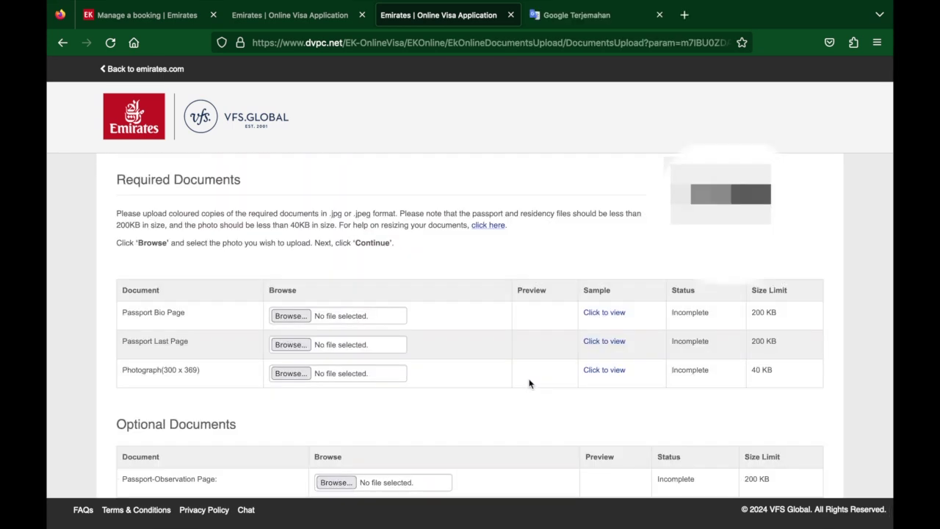
View the sample images for the Passport Bio Page and Passport Last Page, and return to the visa application.
{"action": "left_click", "coordinate": [608, 314]}
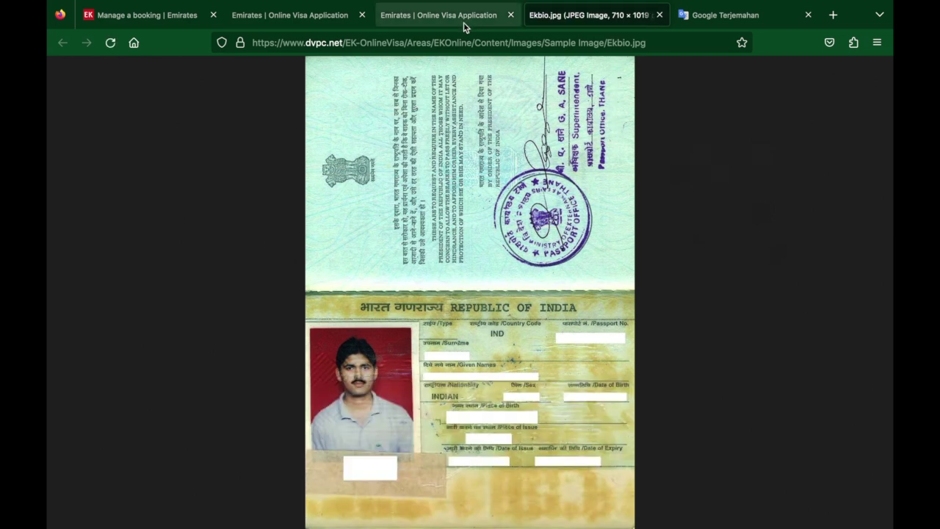
{"action": "left_click", "coordinate": [461, 18]}
{"action": "left_click", "coordinate": [609, 344]}
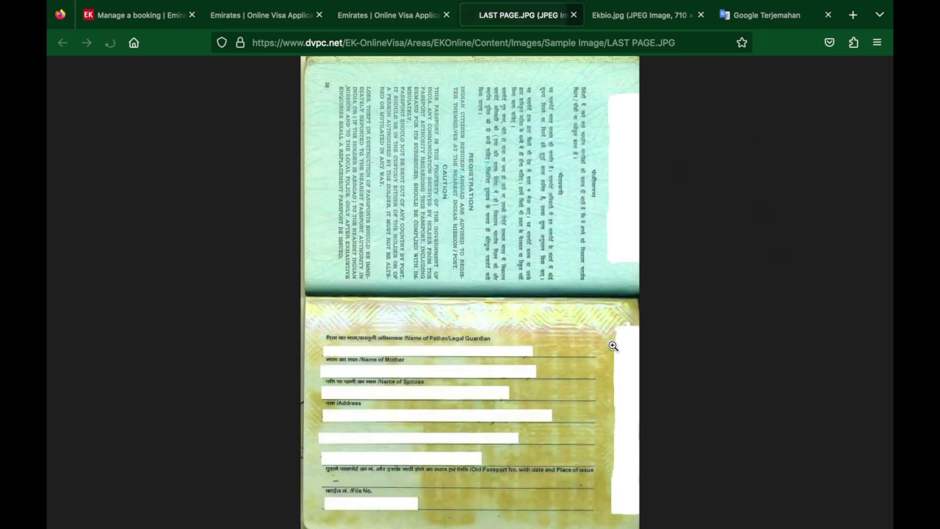
{"action": "left_click", "coordinate": [414, 23]}
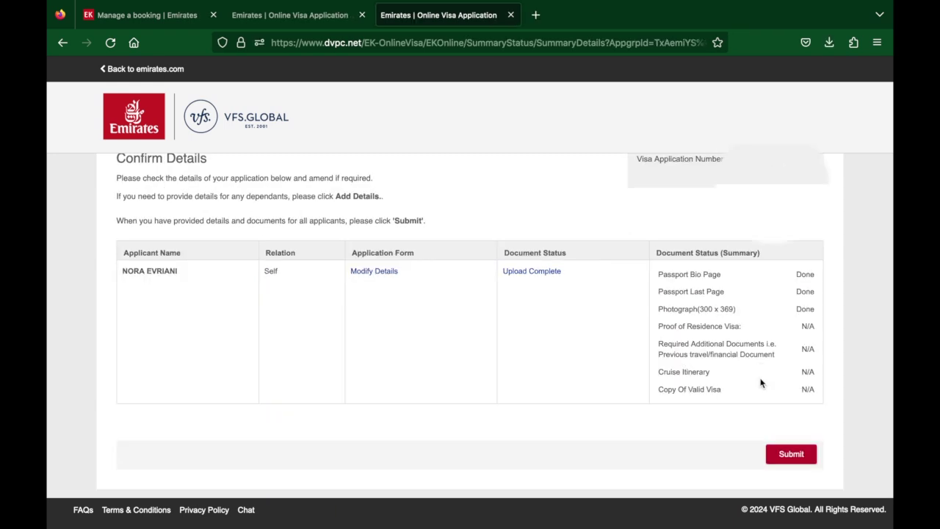
Submit the application from the Confirm Details page and review the payment summary and available payment methods.
{"action": "left_click", "coordinate": [791, 454]}
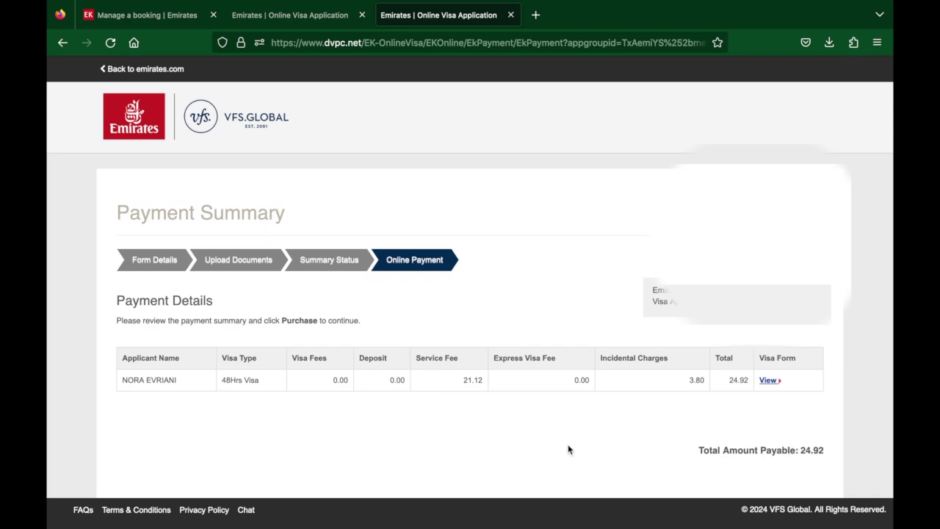
{"action": "scroll", "coordinate": [568, 449], "scroll_direction": "down", "scroll_amount": 3}
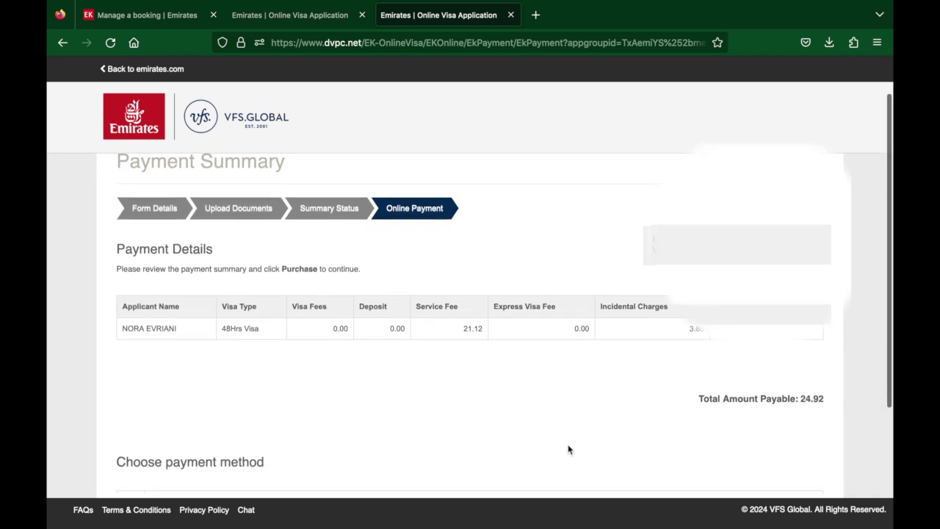
{"action": "scroll", "coordinate": [568, 449], "scroll_direction": "down", "scroll_amount": 5}
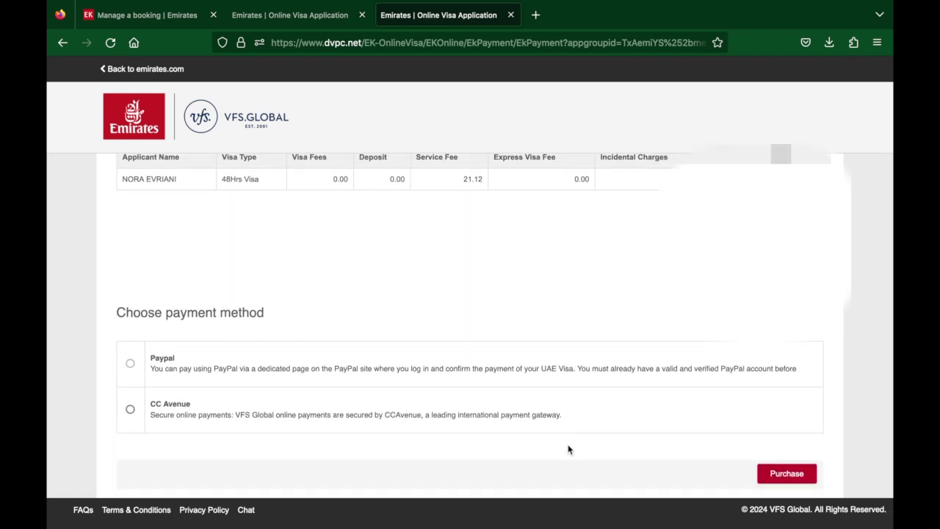
{"action": "scroll", "coordinate": [568, 450], "scroll_direction": "down", "scroll_amount": 1}
{"action": "scroll", "coordinate": [568, 444], "scroll_direction": "up", "scroll_amount": 2}
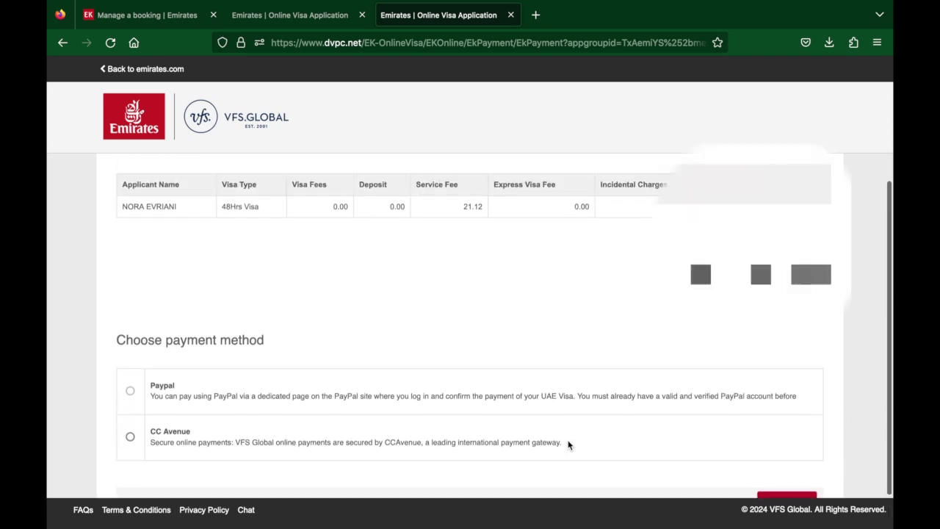
Choose CC Avenue as the payment method and proceed with the purchase.
{"action": "scroll", "coordinate": [568, 445], "scroll_direction": "up", "scroll_amount": 3}
{"action": "scroll", "coordinate": [184, 394], "scroll_direction": "down", "scroll_amount": 4}
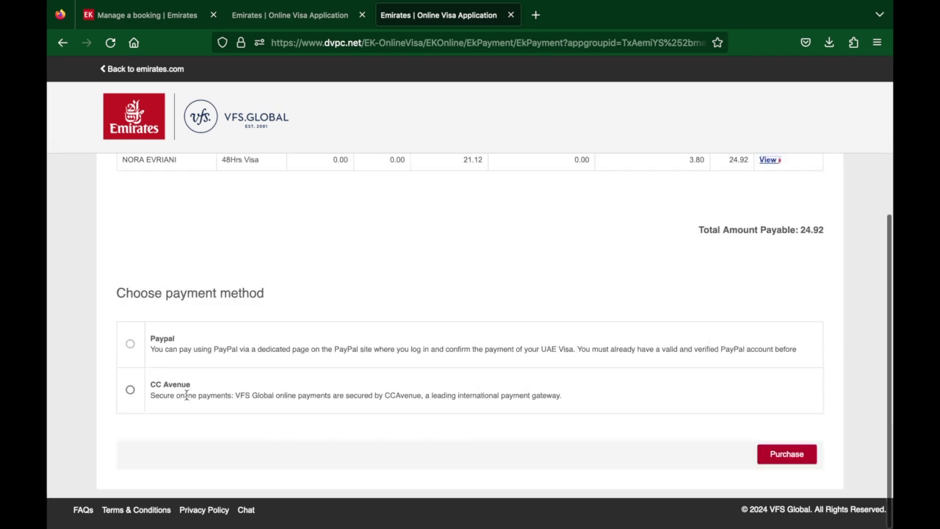
{"action": "left_click", "coordinate": [131, 391]}
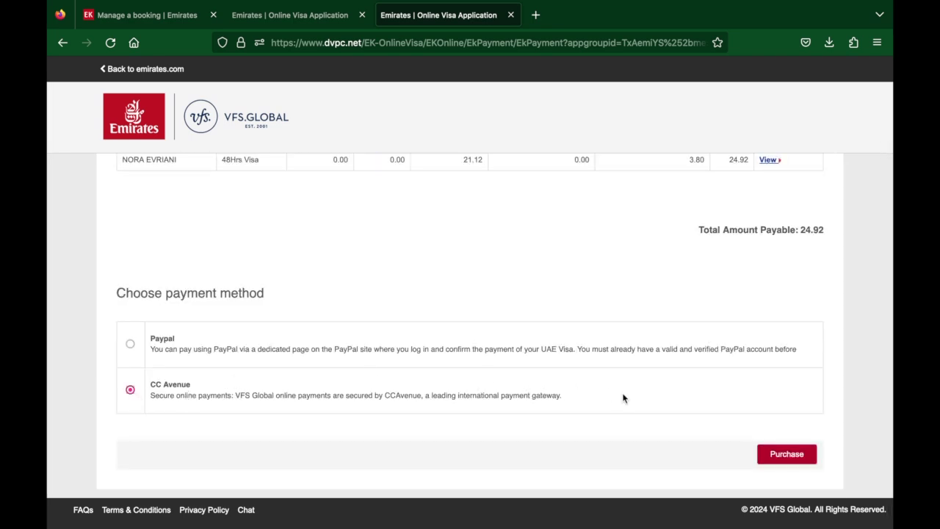
{"action": "left_click", "coordinate": [773, 461]}
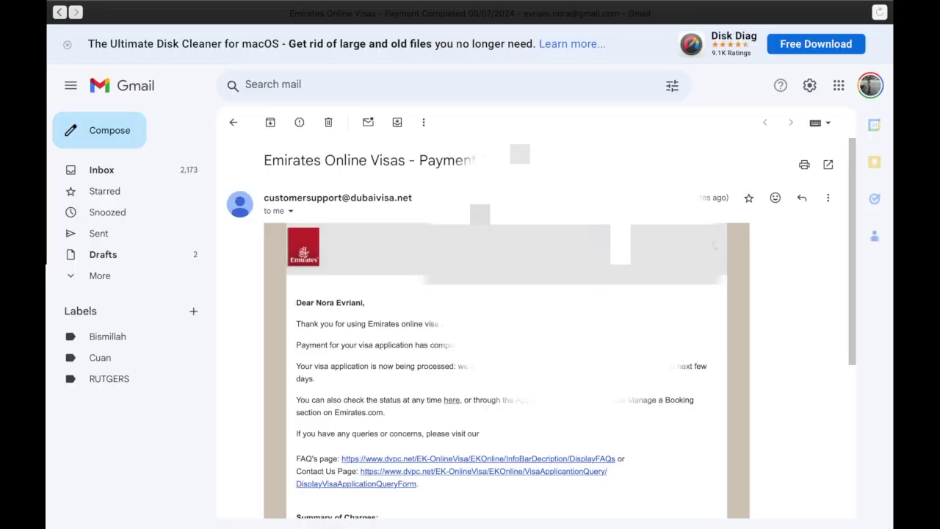
Read the Emirates Online Visas Payment Completed email in Gmail, including its summary of charges.
{"action": "scroll", "coordinate": [506, 331], "scroll_direction": "down", "scroll_amount": 3}
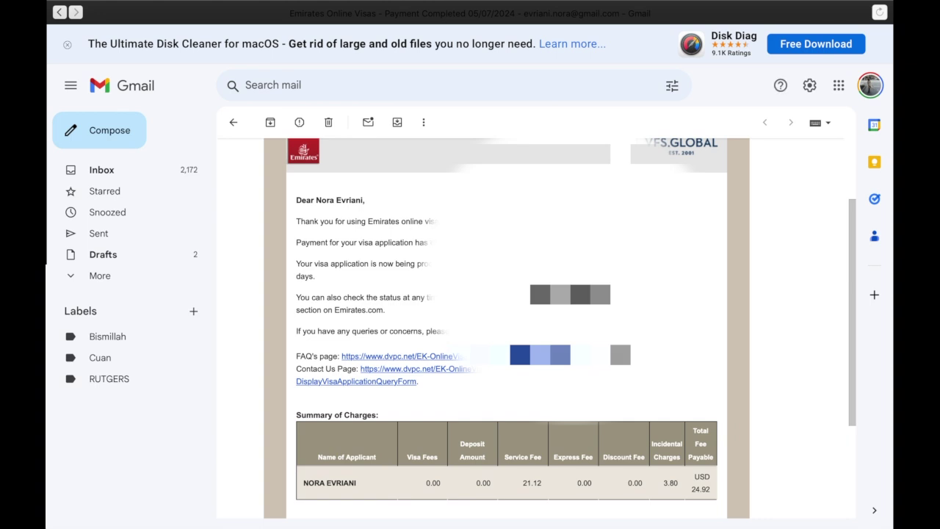
{"action": "scroll", "coordinate": [507, 331], "scroll_direction": "down", "scroll_amount": 1}
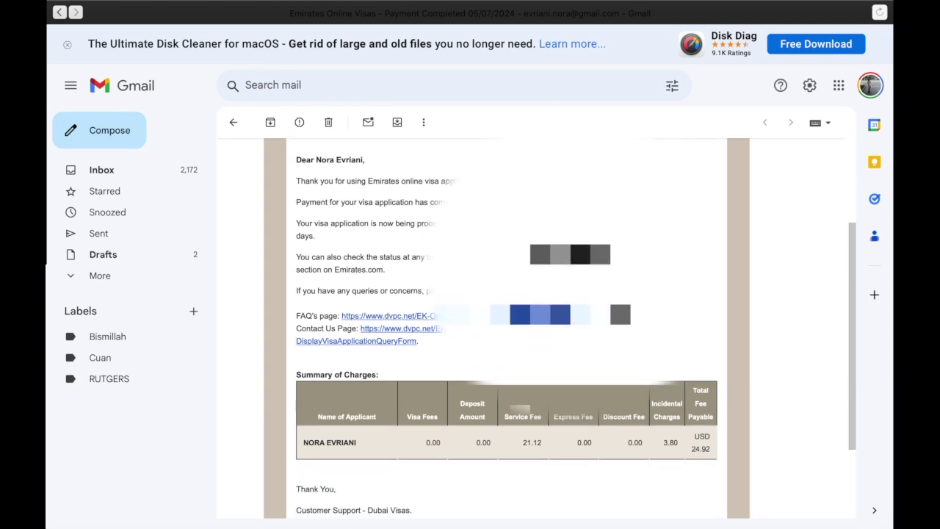